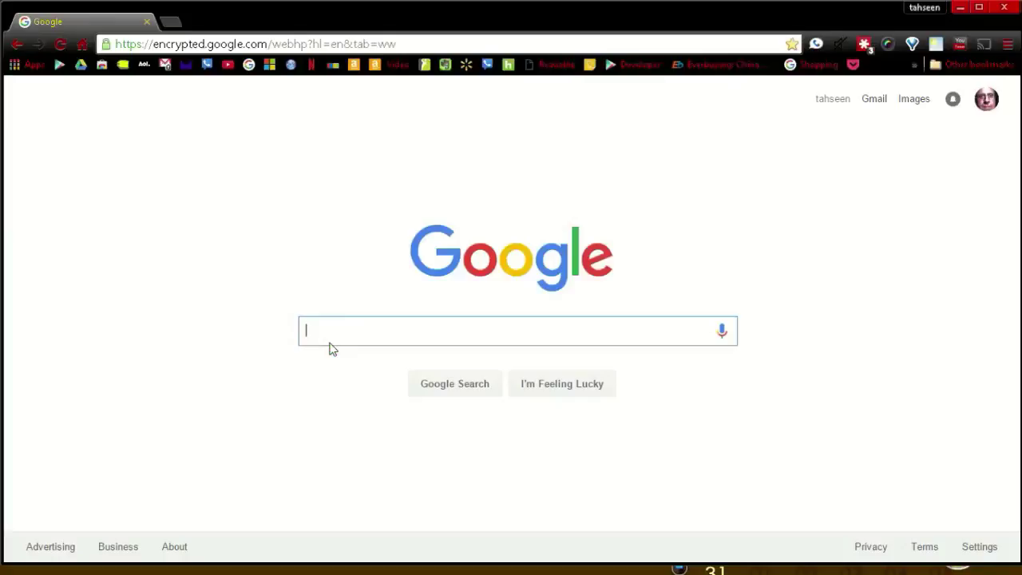
type("www.")
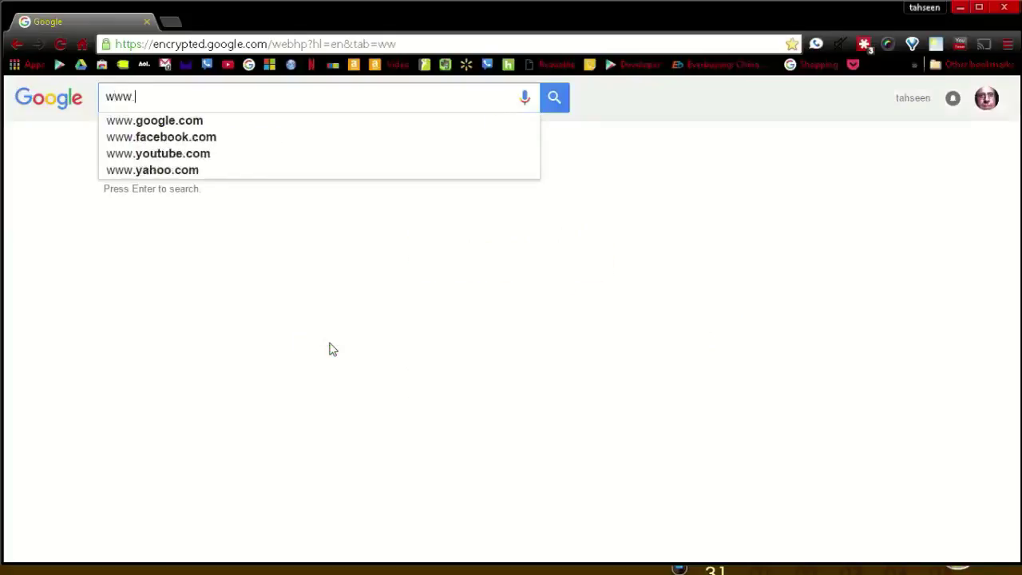
type("aird")
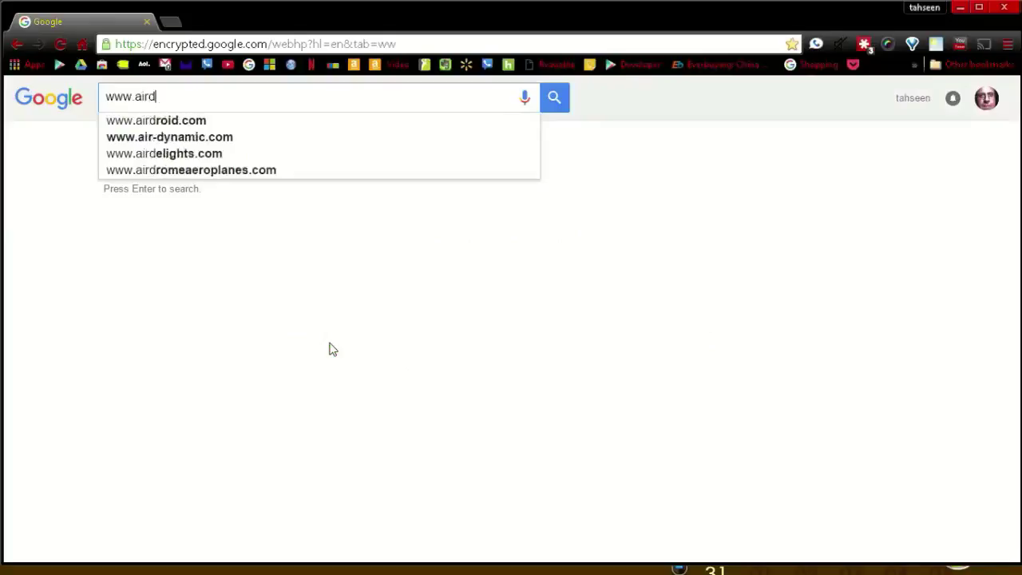
type("roid")
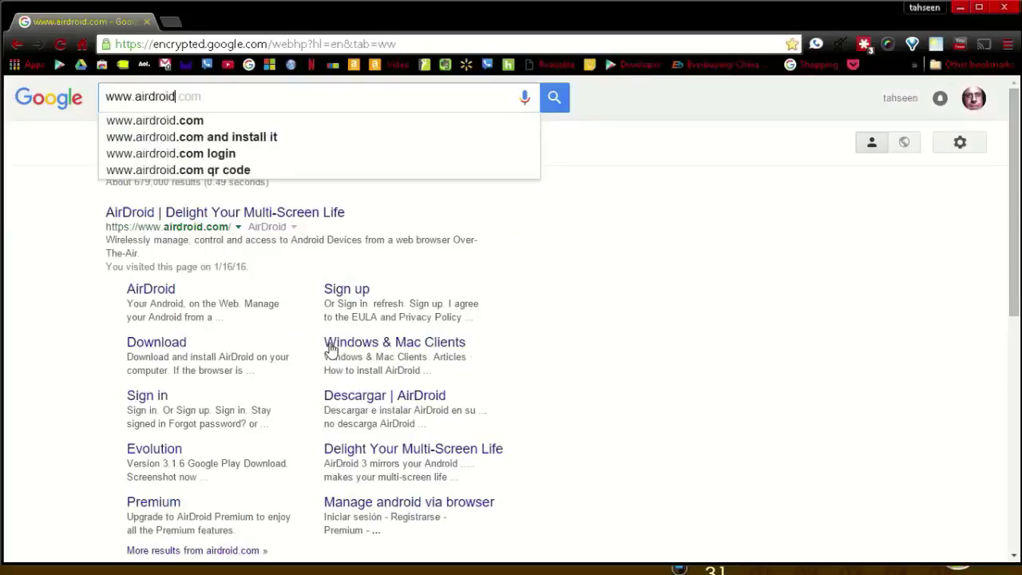
type(".com")
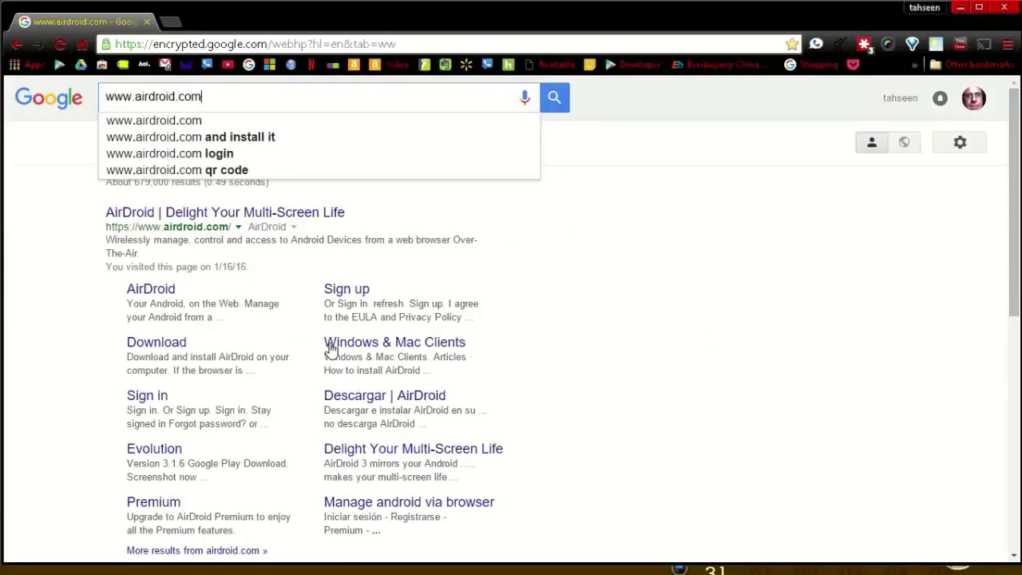
left_click(249, 213)
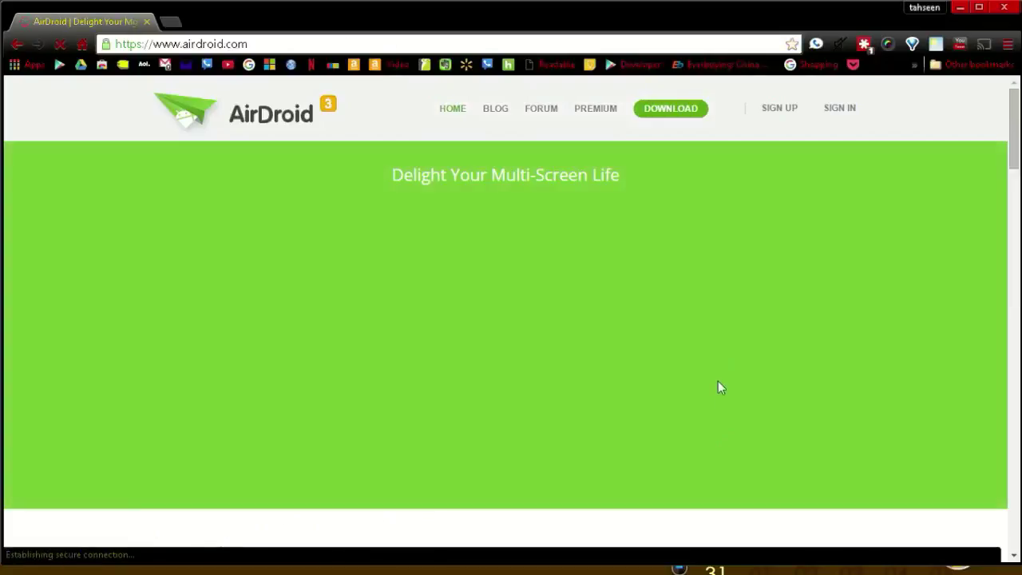
- Review the AirDroid homepage, from its web address down to the Get AirDroid 3 section with the options for each platform
left_click(254, 44)
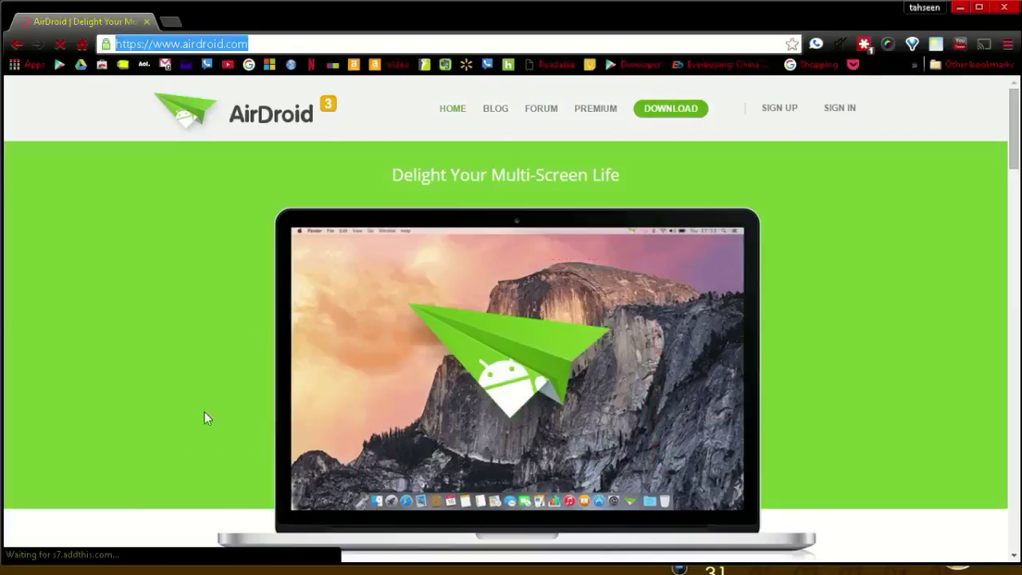
scroll(215, 406, "down", 2)
scroll(226, 416, "down", 2)
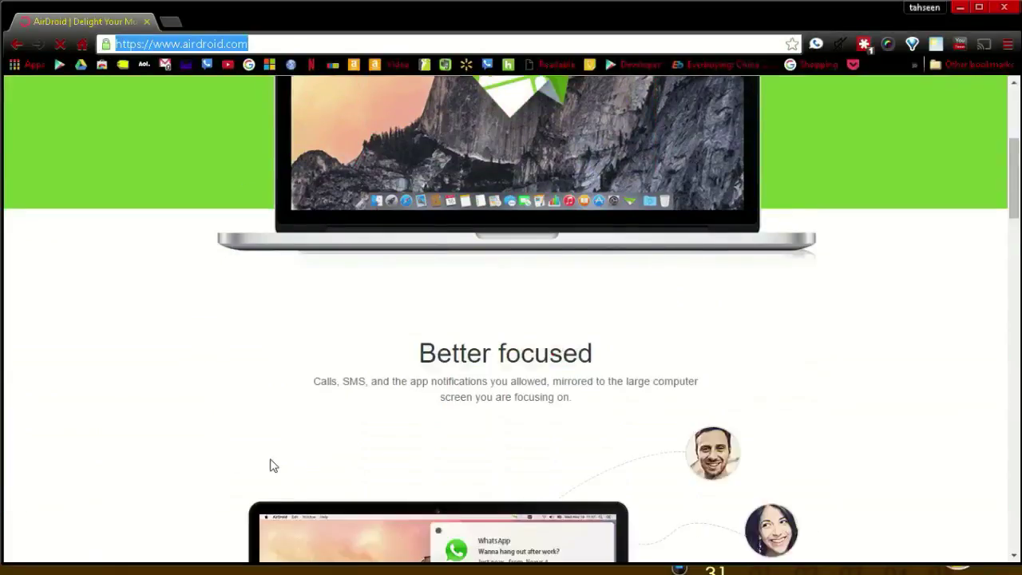
scroll(271, 466, "down", 3)
scroll(271, 466, "down", 3)
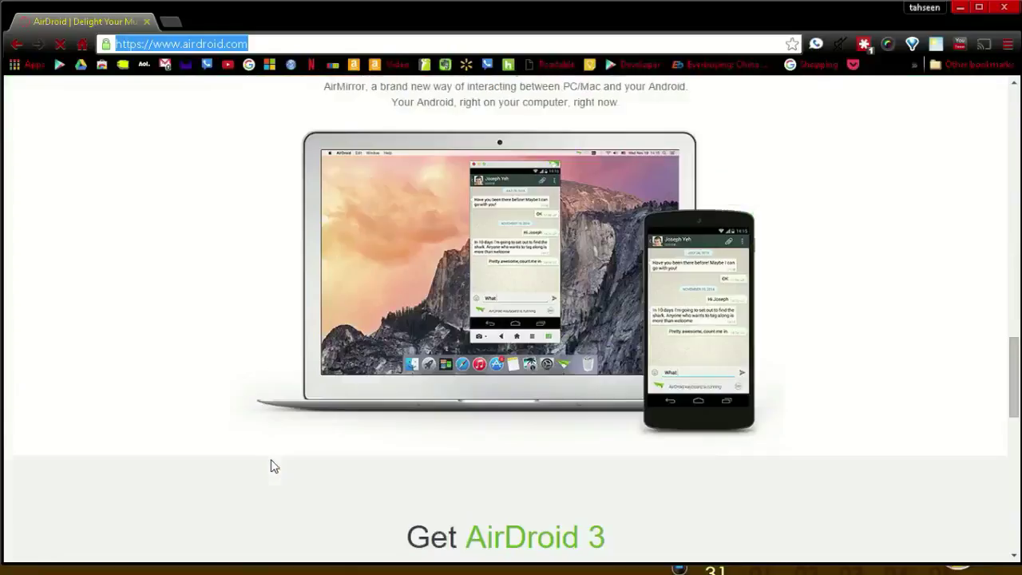
scroll(454, 481, "down", 5)
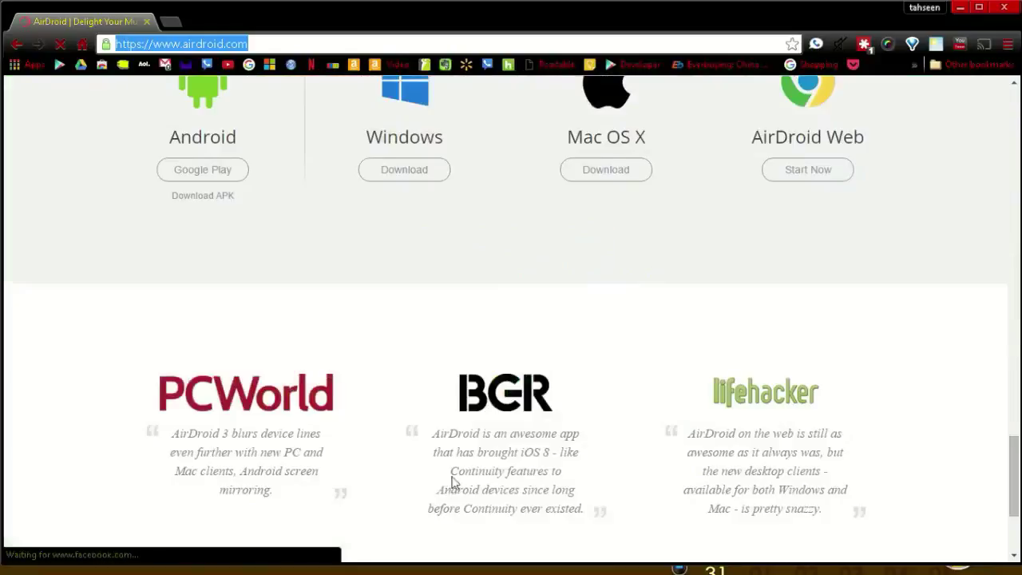
scroll(508, 432, "up", 4)
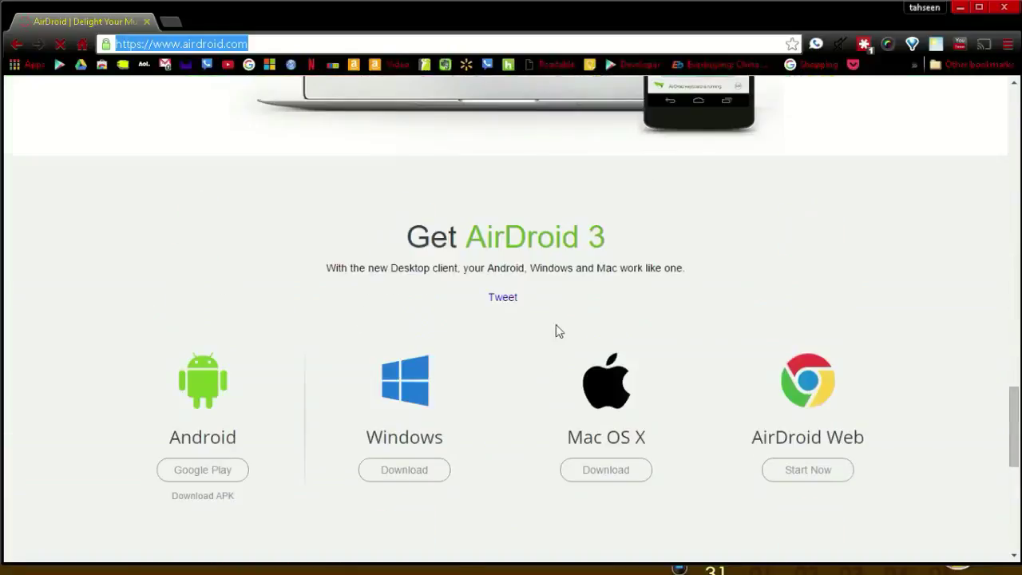
left_click_drag(625, 251, 370, 247)
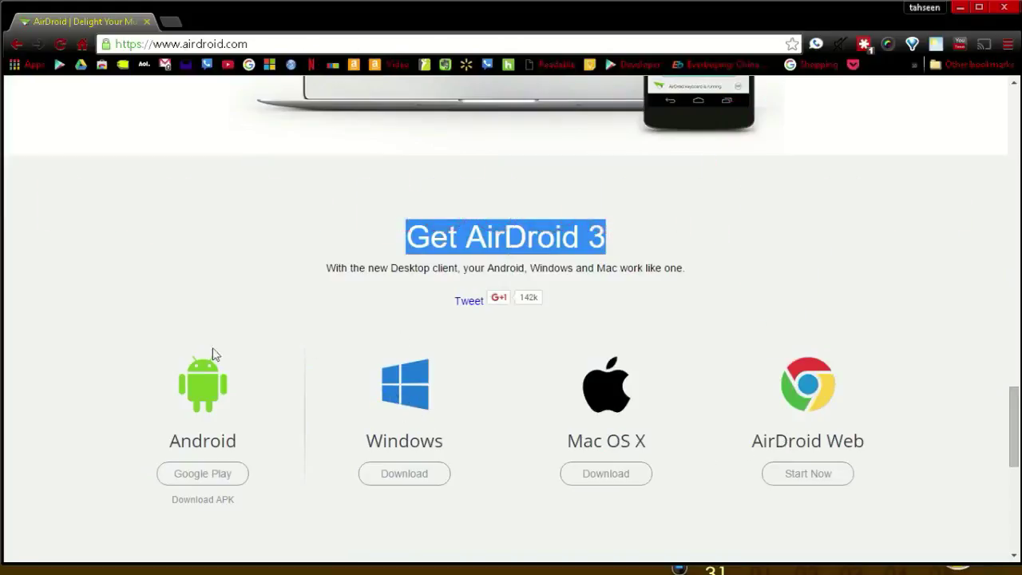
- Find the AirDroid desktop client among the computer's installed apps and launch it
key("super")
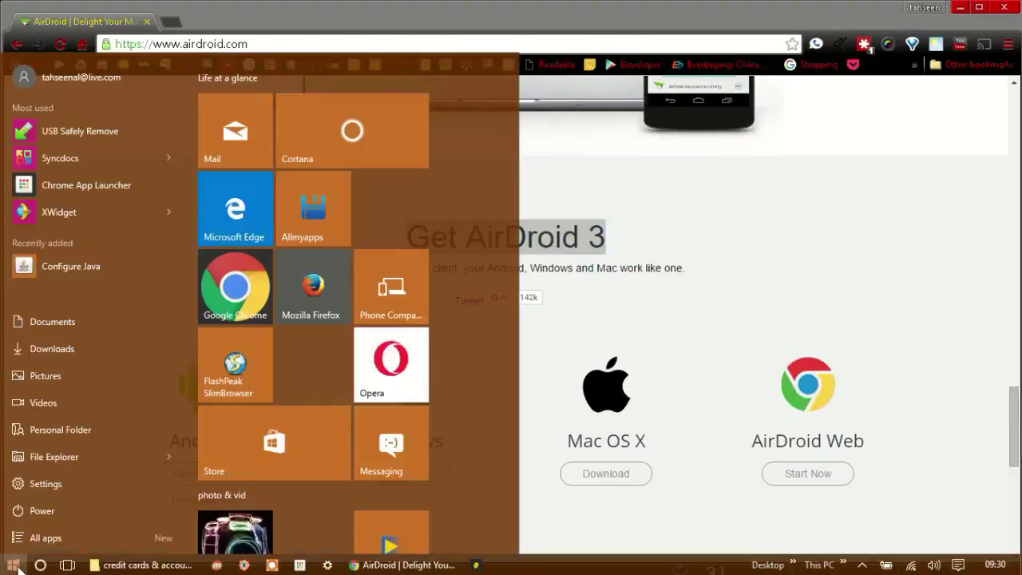
scroll(279, 463, "down", 10)
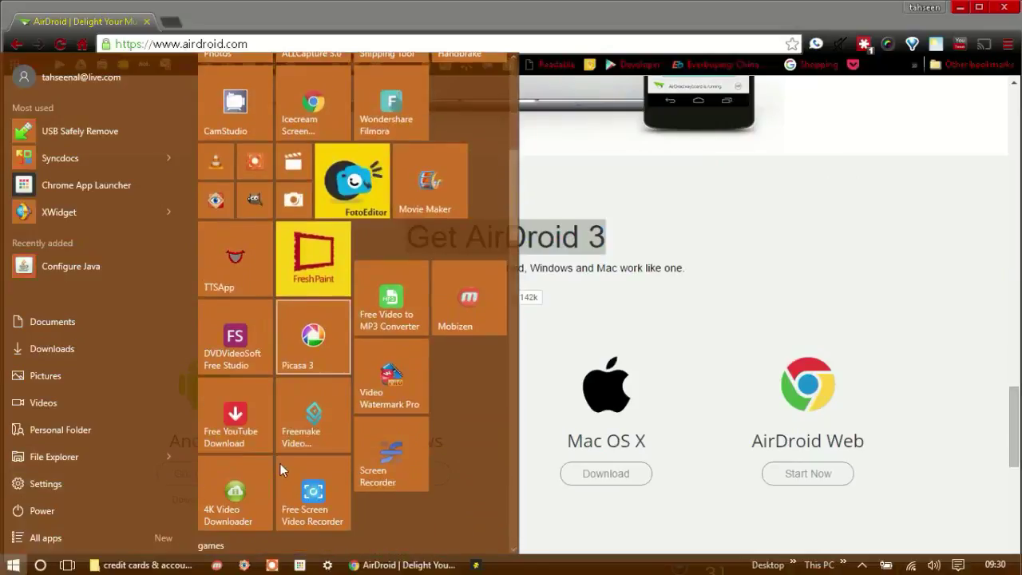
scroll(279, 463, "down", 8)
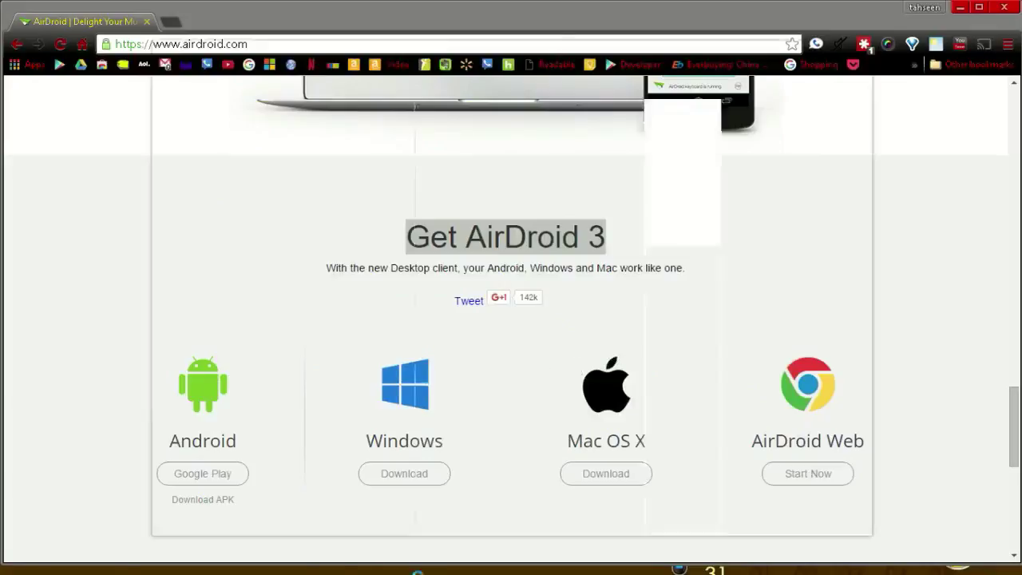
mouse_move(573, 572)
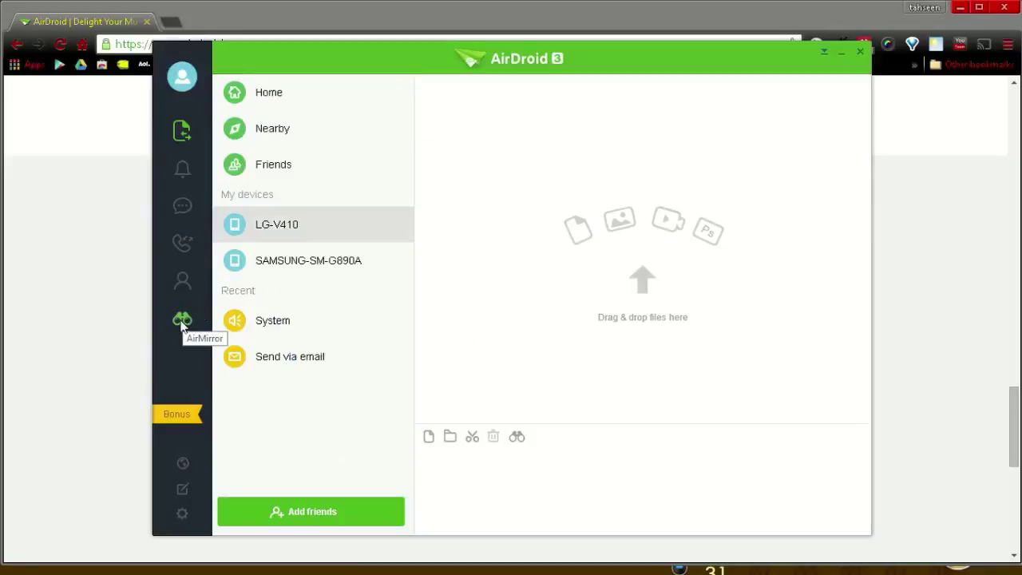
- Start an AirMirror session with the SAMSUNG-SM-G890A phone and browse its full app list
left_click(182, 320)
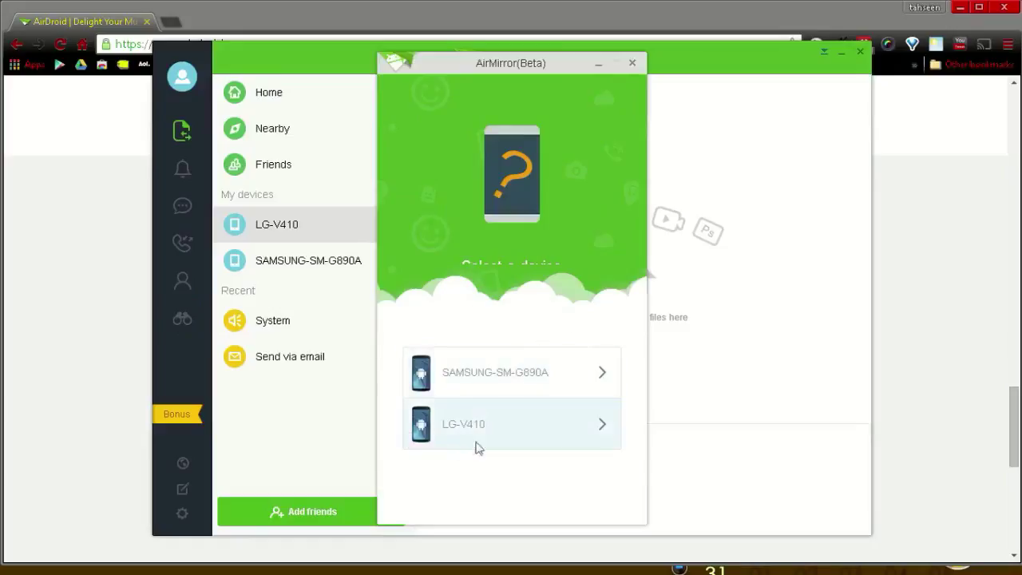
left_click(493, 377)
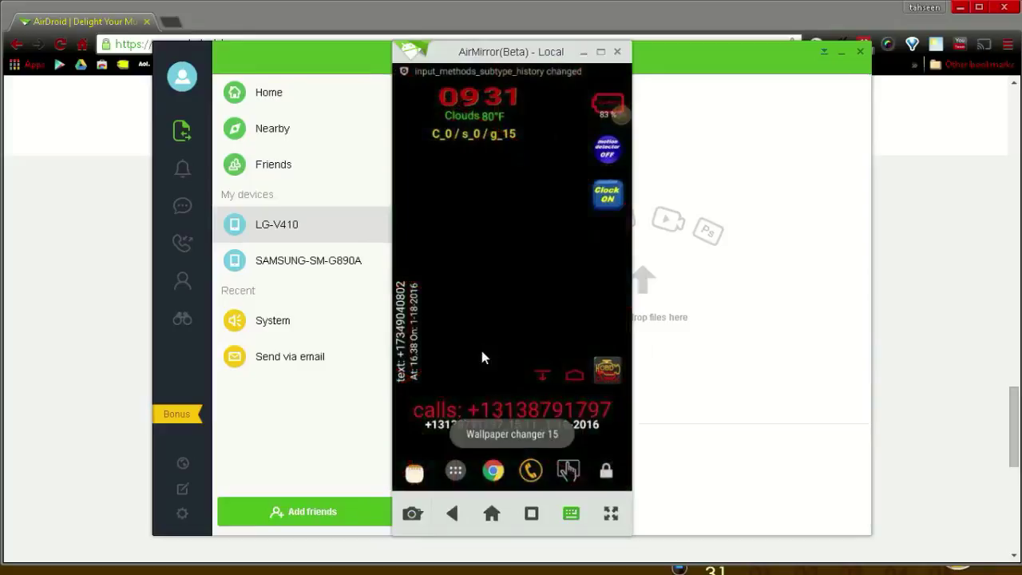
left_click(456, 471)
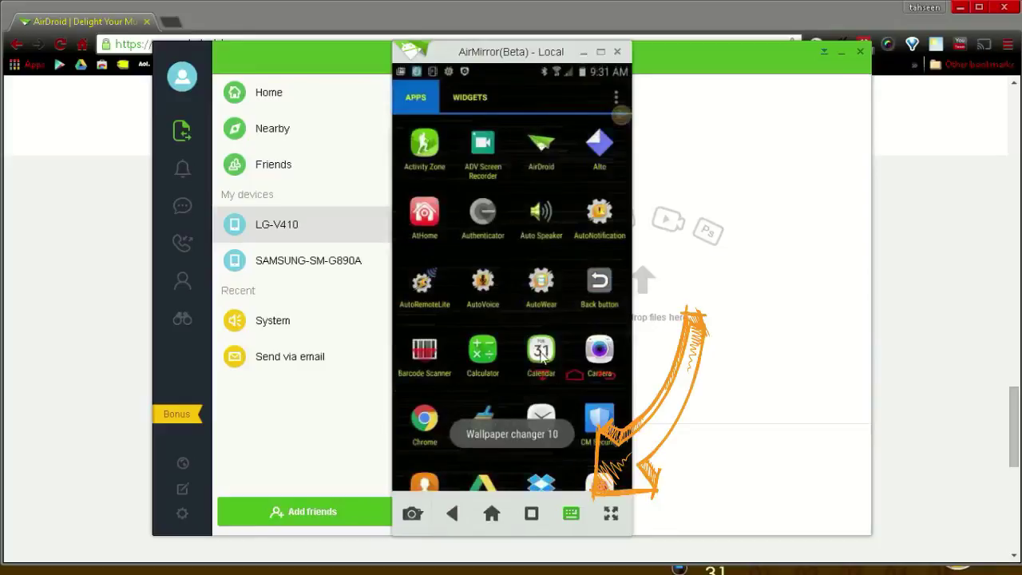
scroll(542, 358, "down", 10)
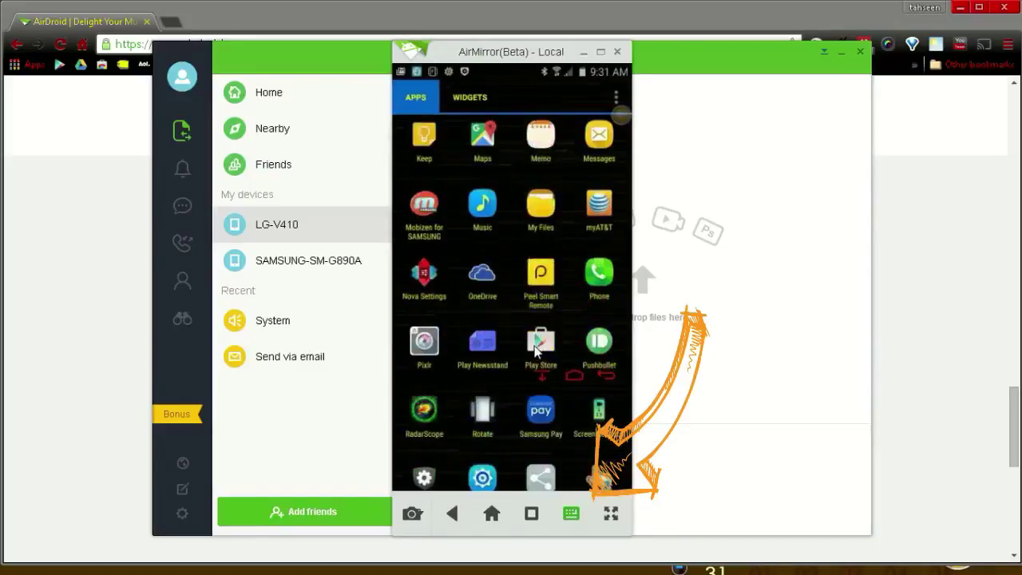
left_click_drag(537, 349, 549, 126)
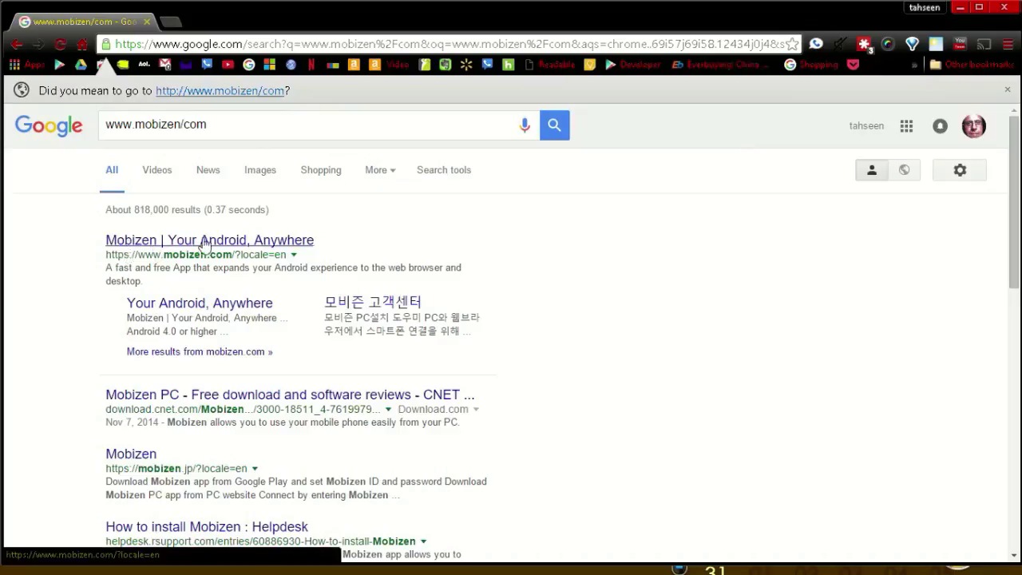
- Open the Mobizen website from the search results, sign in with the saved account, and connect to the Samsung device
left_click(222, 243)
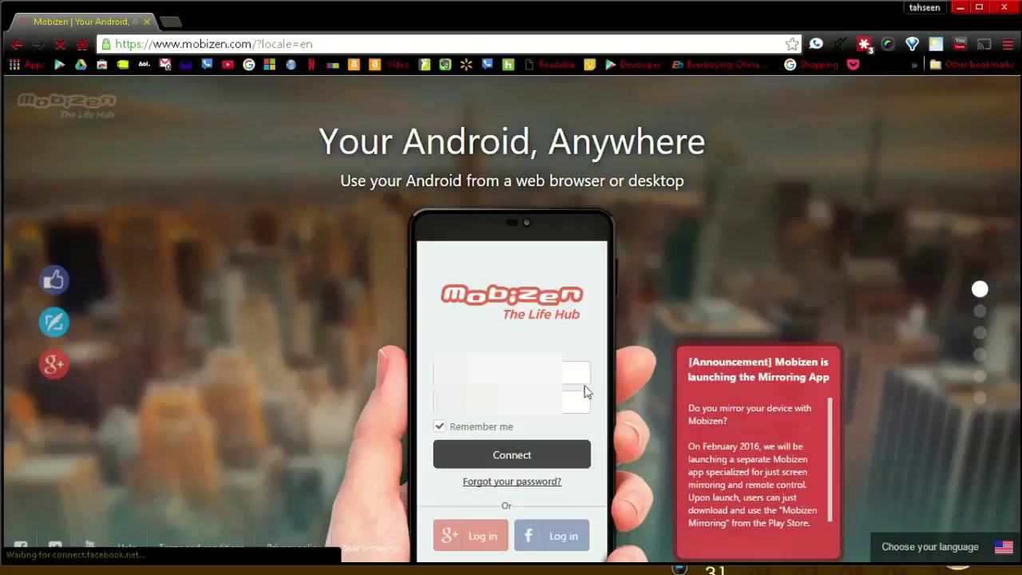
left_click(492, 455)
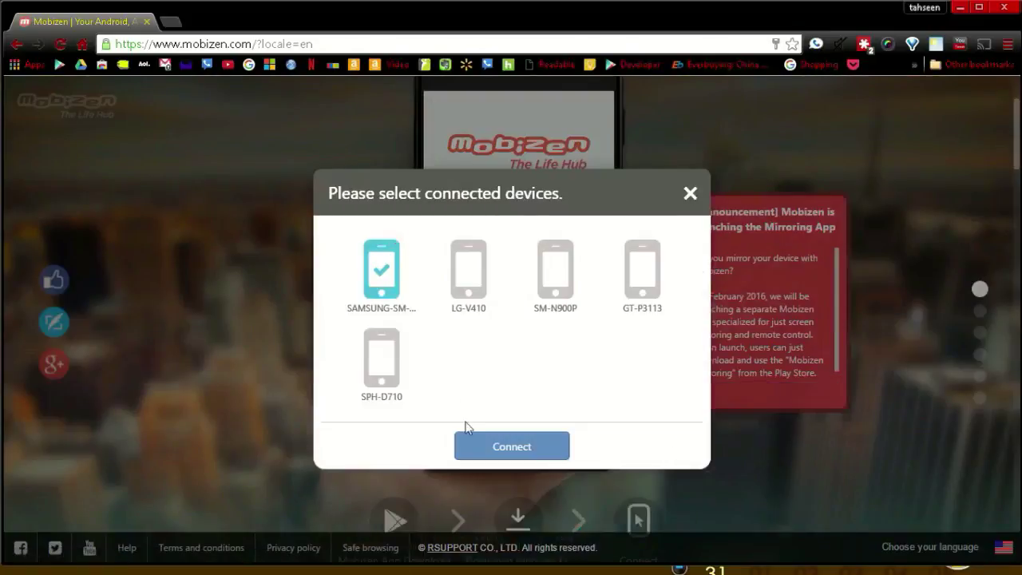
left_click(500, 452)
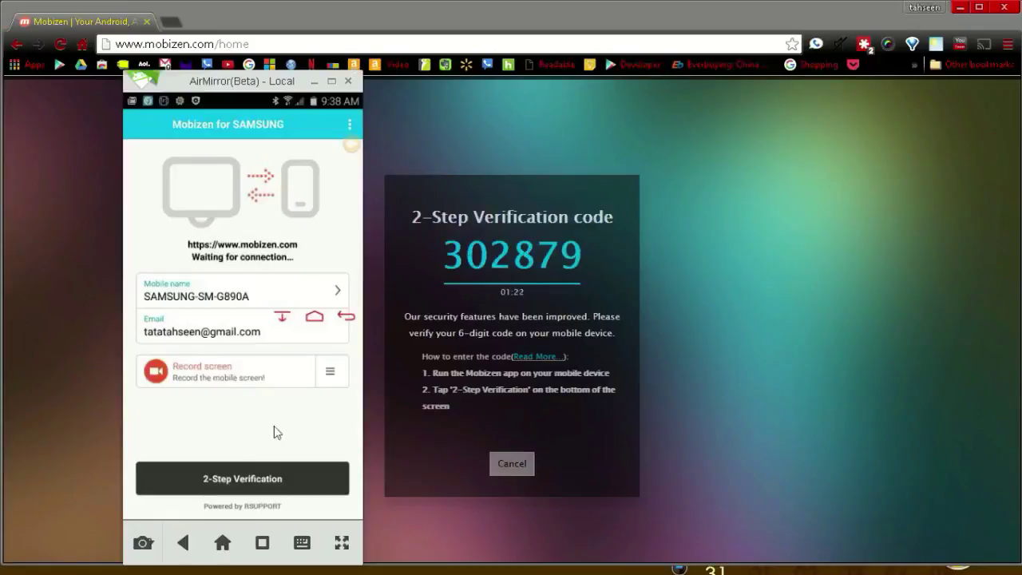
- Enter the 2-step verification code shown in the browser into Mobizen on the mirrored phone and connect
left_click(244, 480)
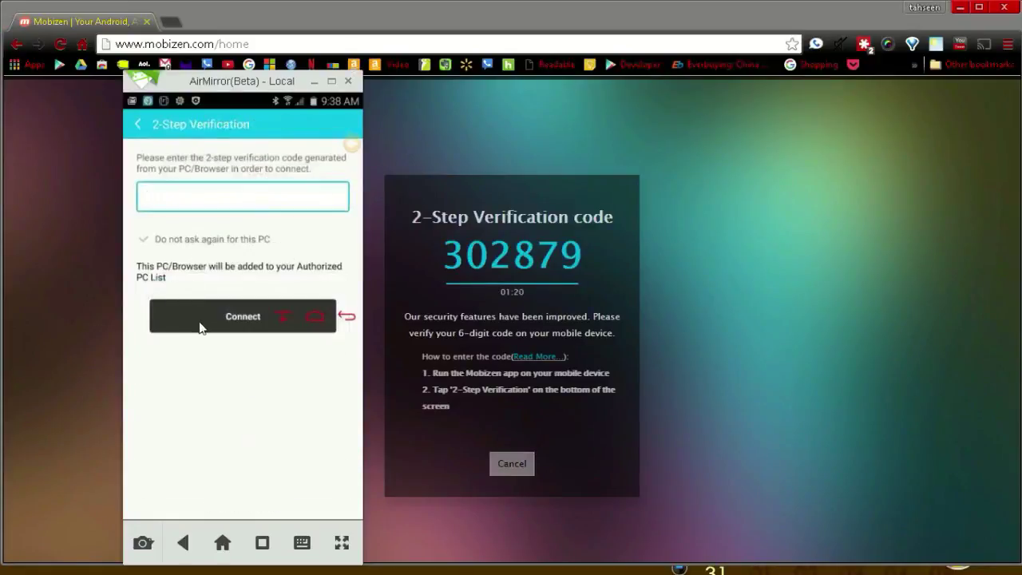
left_click(167, 196)
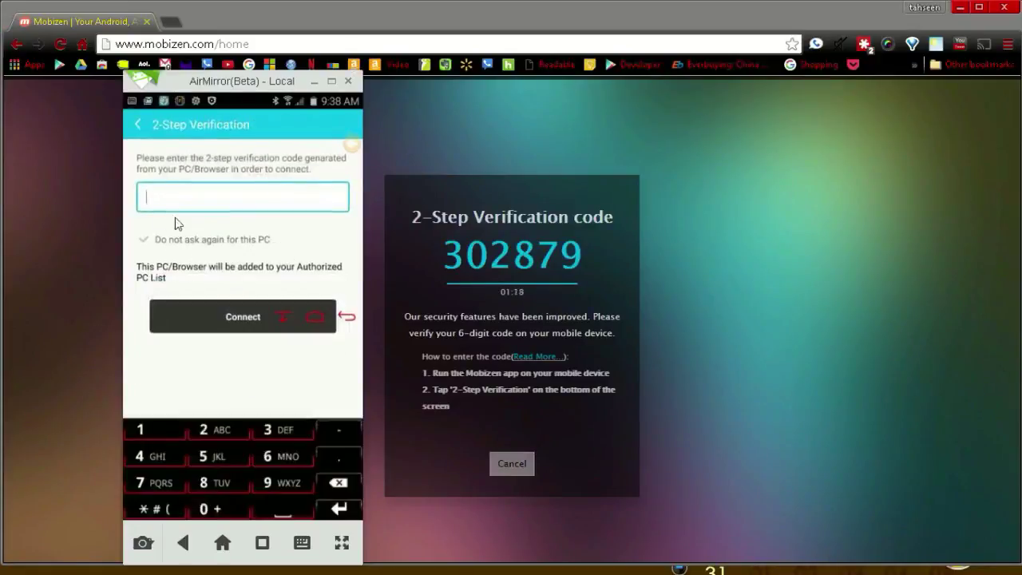
left_click(267, 429)
left_click(230, 509)
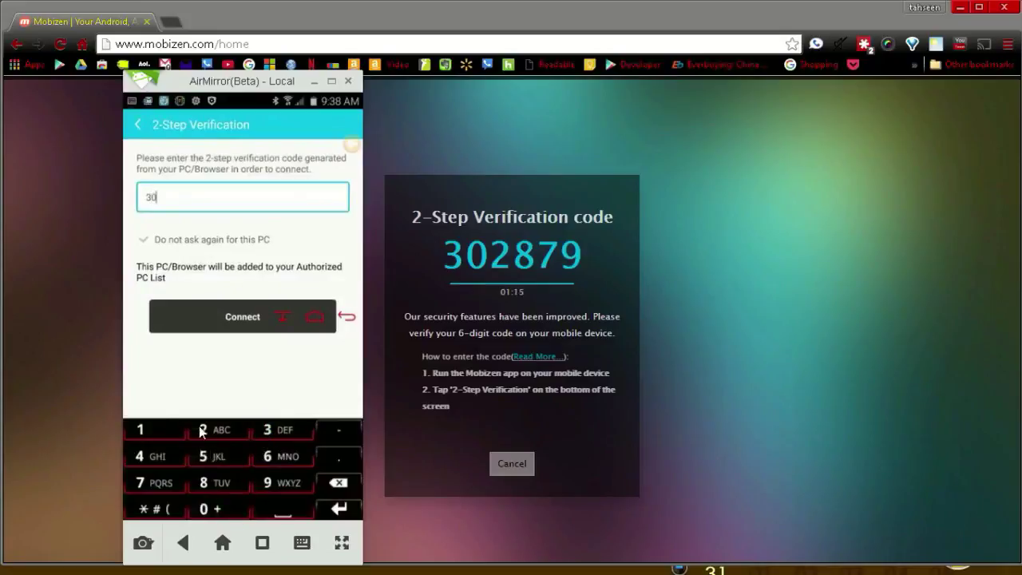
left_click(203, 430)
left_click(204, 483)
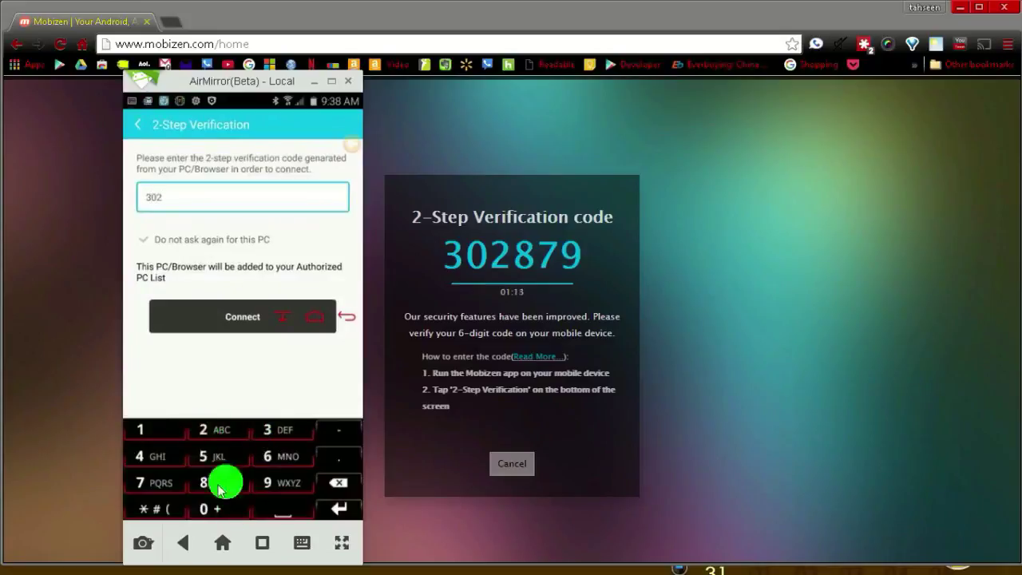
left_click(169, 483)
left_click(273, 480)
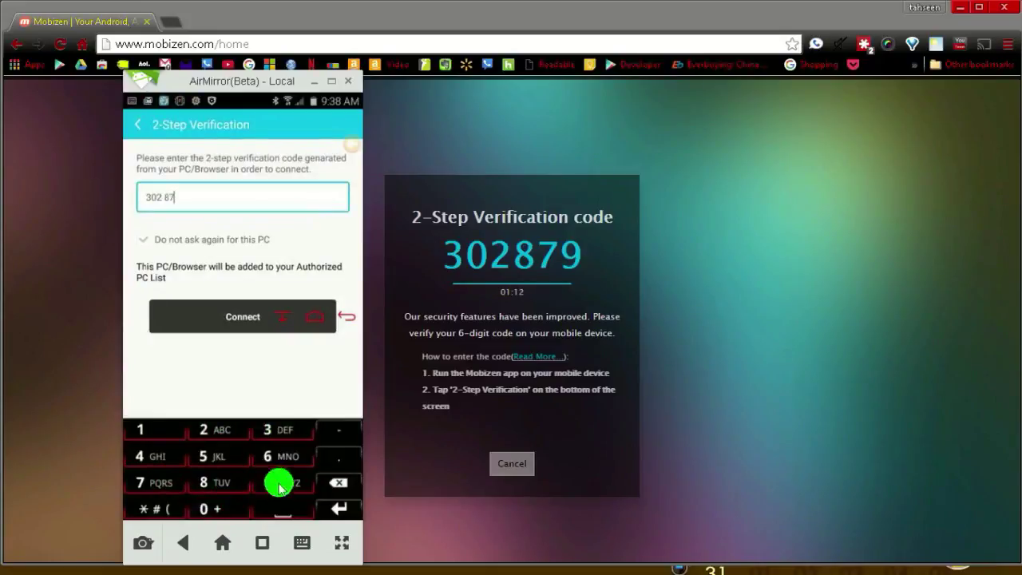
left_click(222, 332)
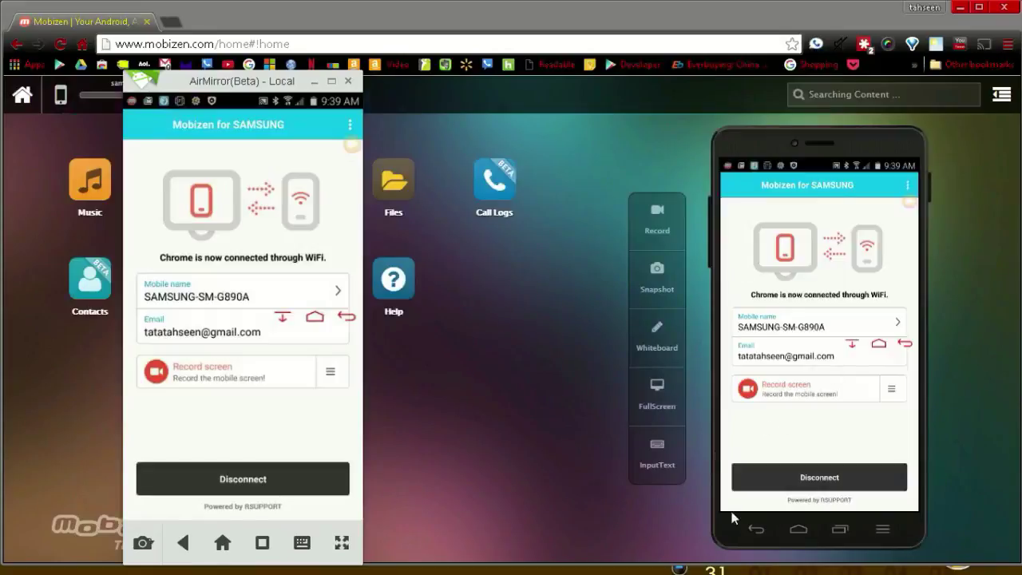
- Return the phone to its home screen in Mobizen and compare its app list display with the AirMirror window
left_click(756, 532)
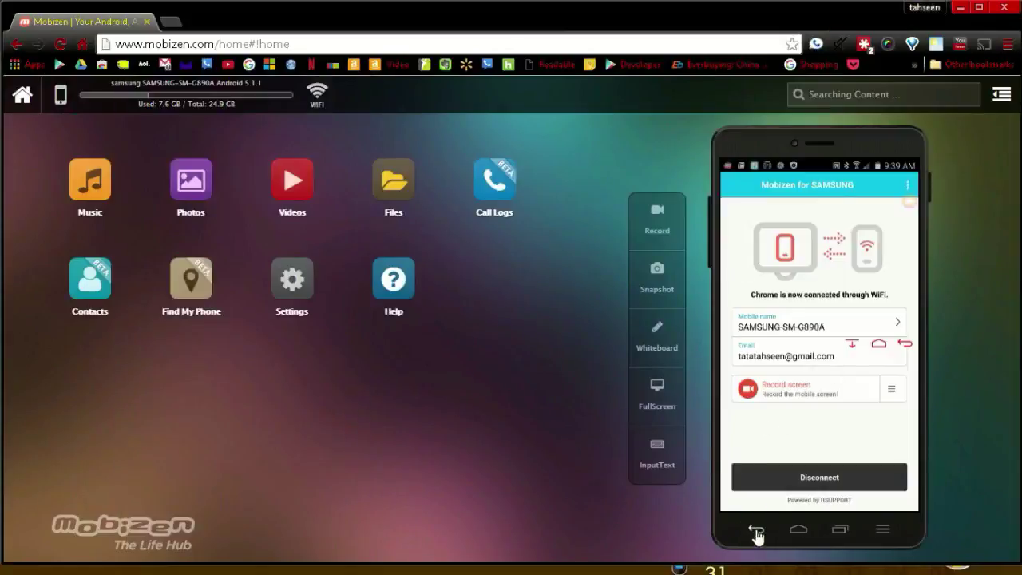
left_click(758, 533)
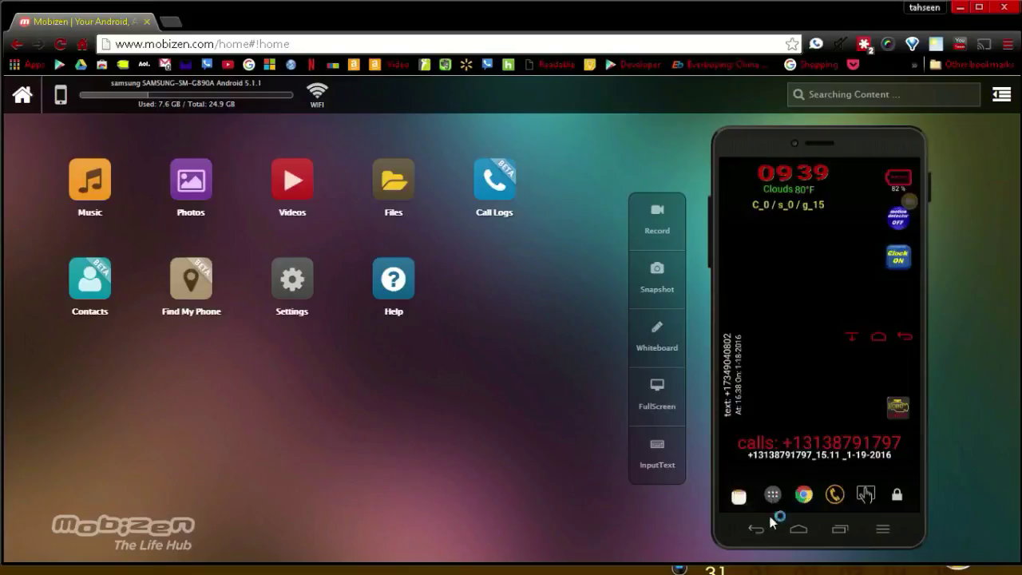
left_click(643, 565)
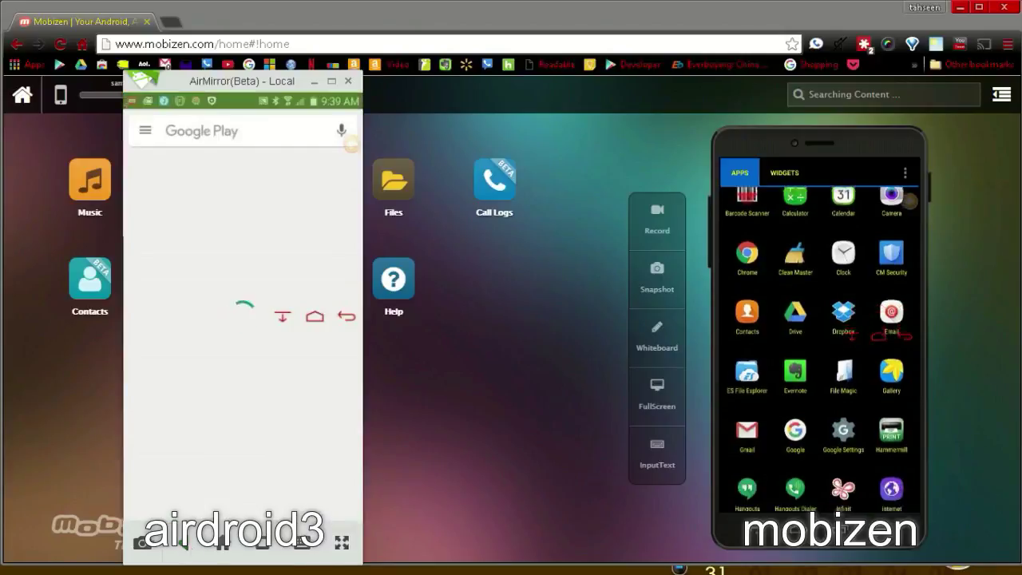
mouse_move(180, 565)
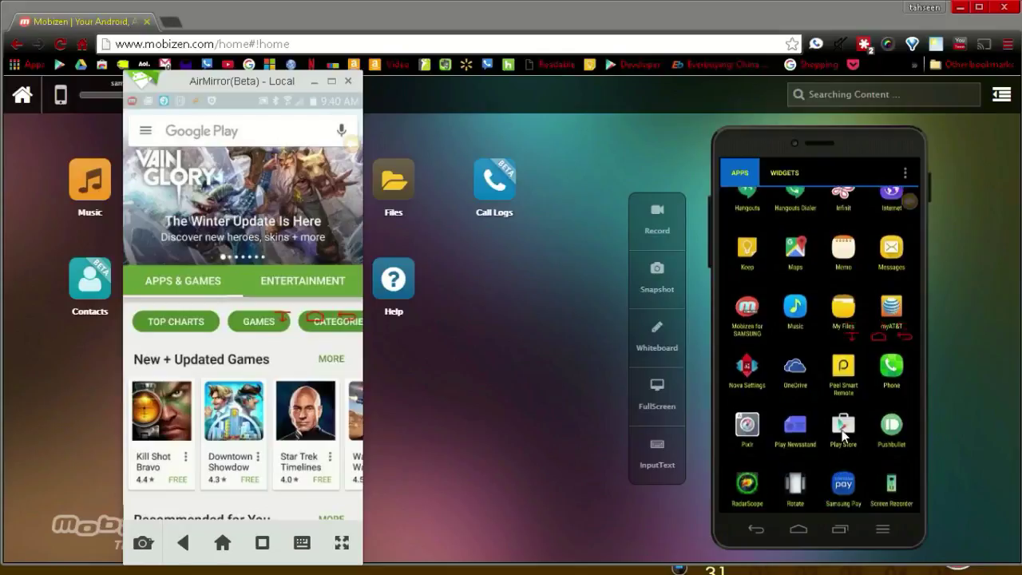
scroll(843, 431, "down", 2)
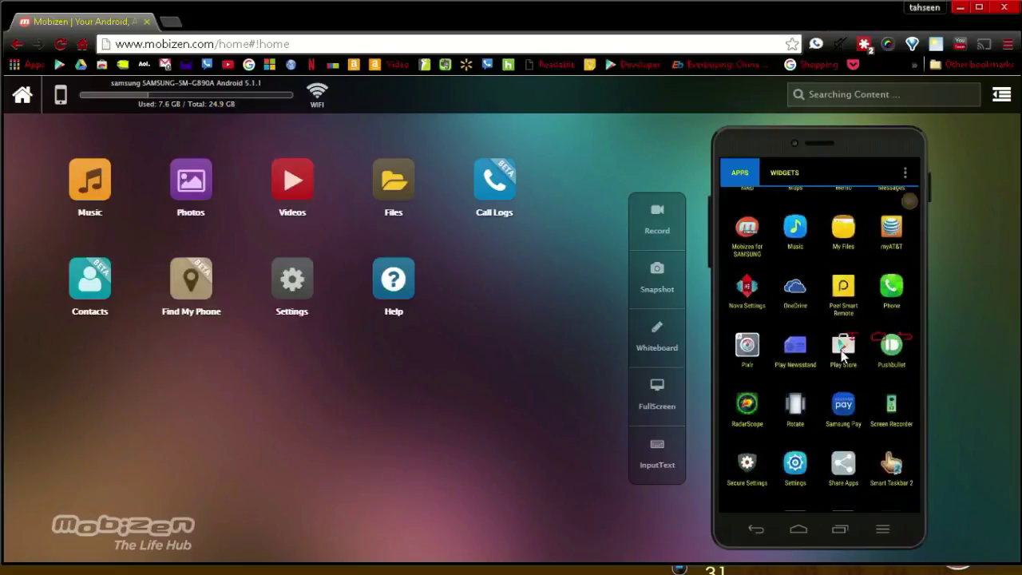
left_click(641, 565)
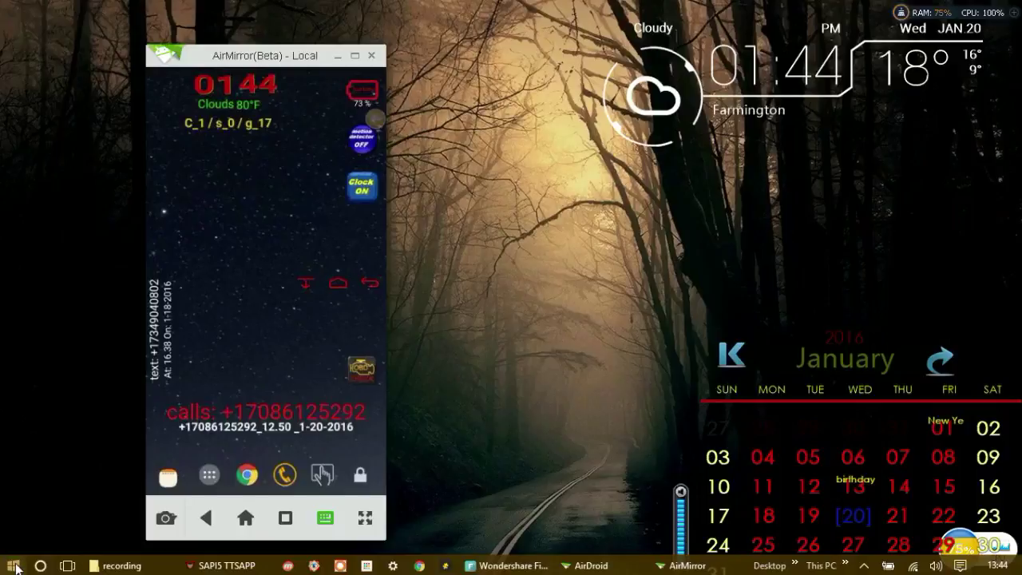
- Launch the Mobizen desktop program and log in with the account password
left_click(16, 567)
scroll(312, 454, "down", 5)
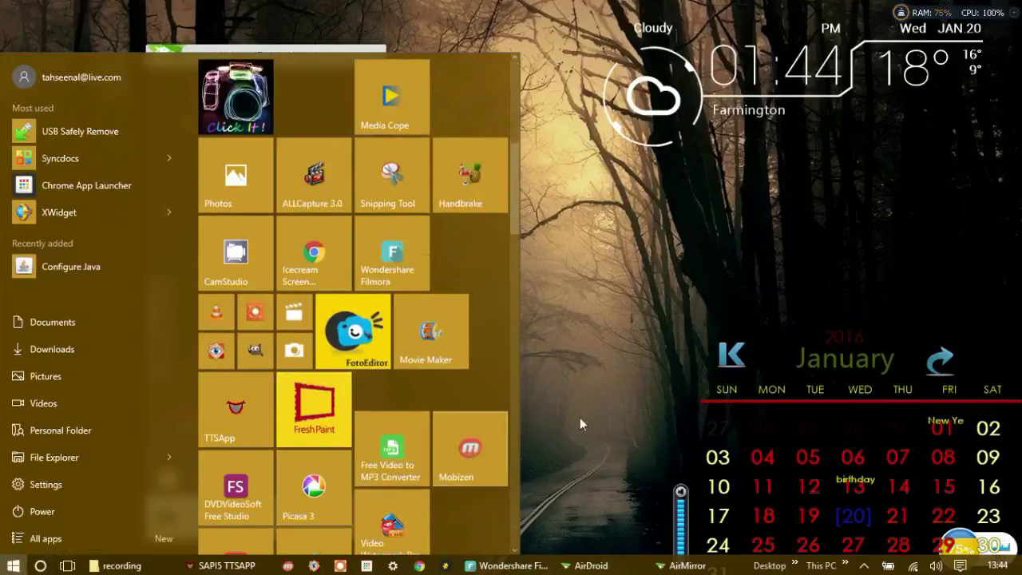
left_click(670, 371)
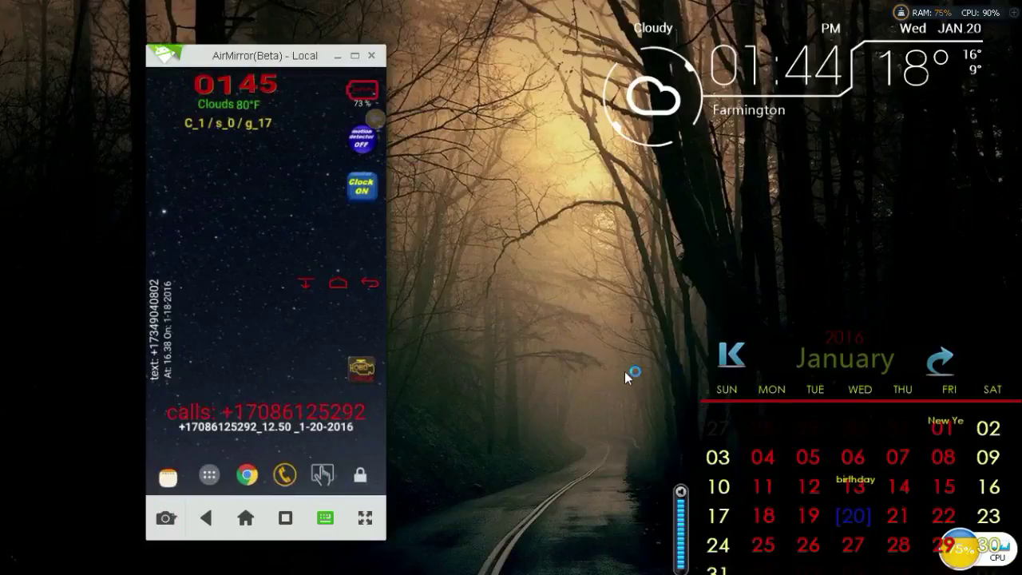
type("***")
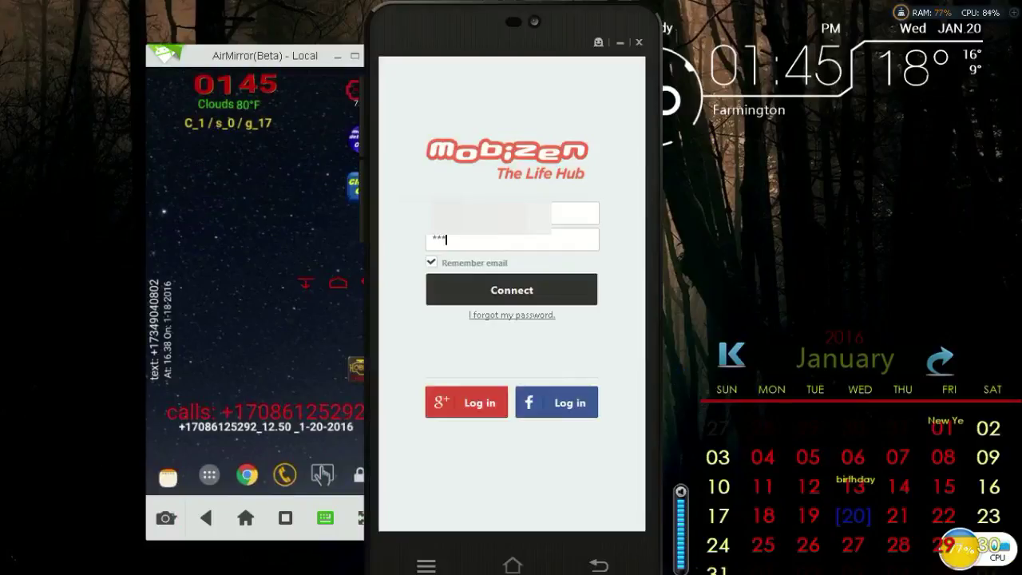
type("******")
key("Return")
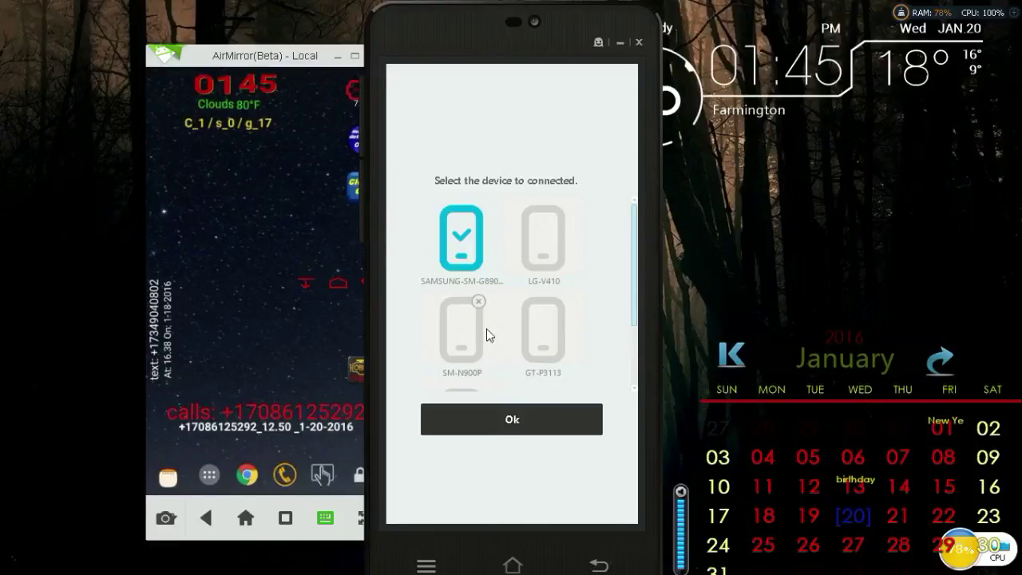
- Connect Mobizen to the selected Samsung phone and move its window clear of the AirMirror window for a side-by-side view
left_click(491, 409)
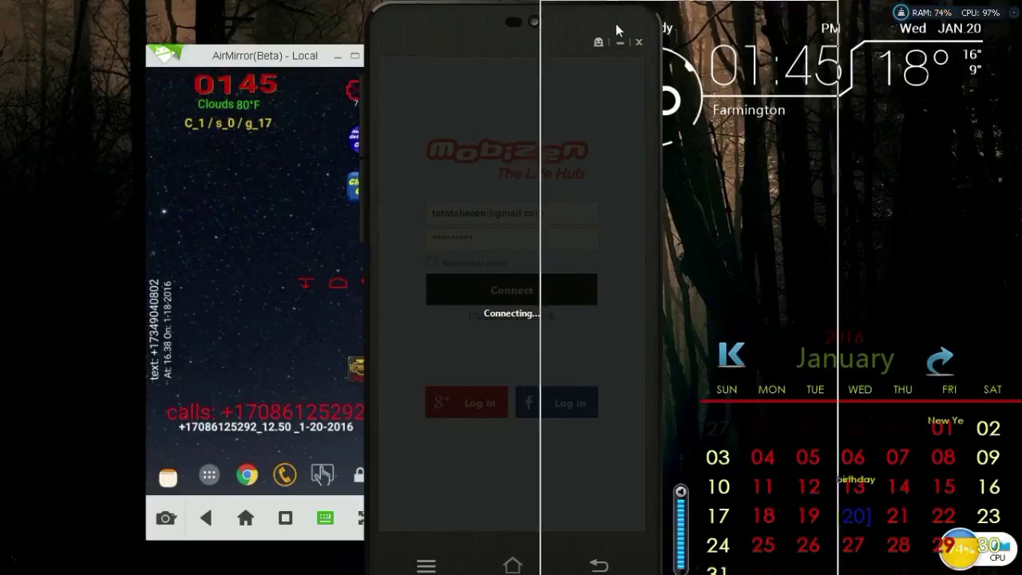
left_click_drag(616, 29, 791, 29)
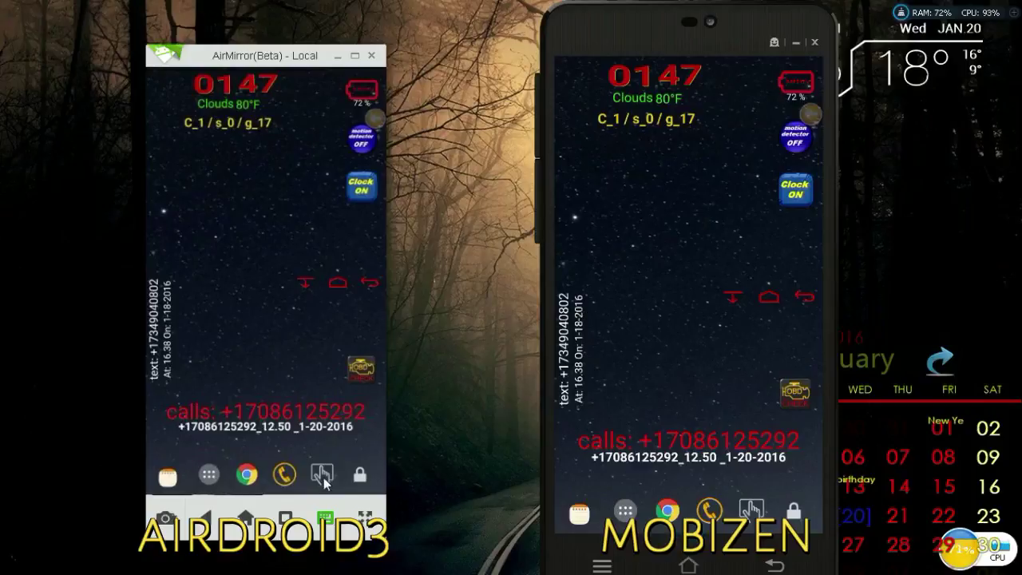
- Open and close the phone's Google app folder in Mobizen and swipe the home screen to compare its response with AirMirror
left_click(666, 512)
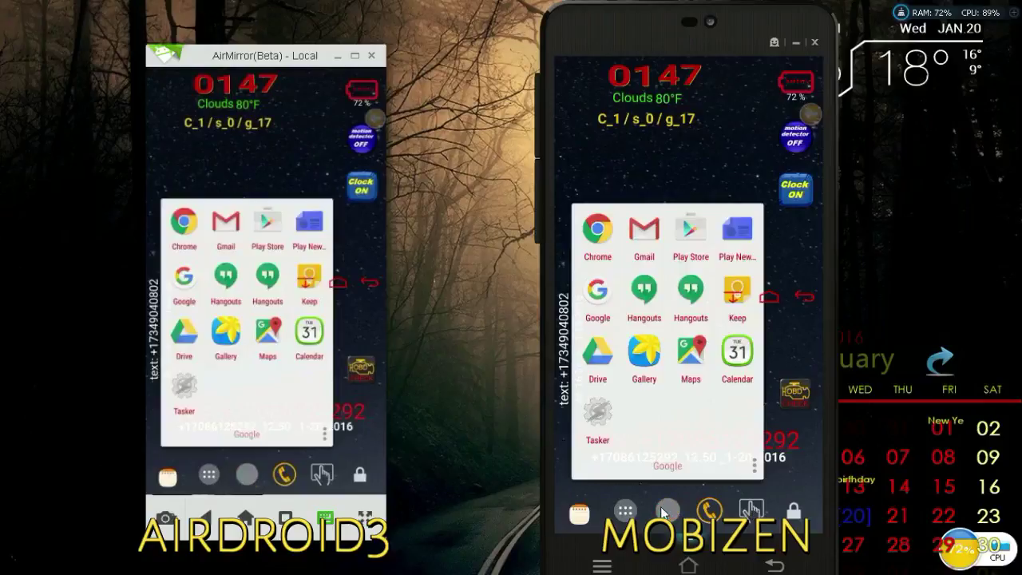
left_click(659, 512)
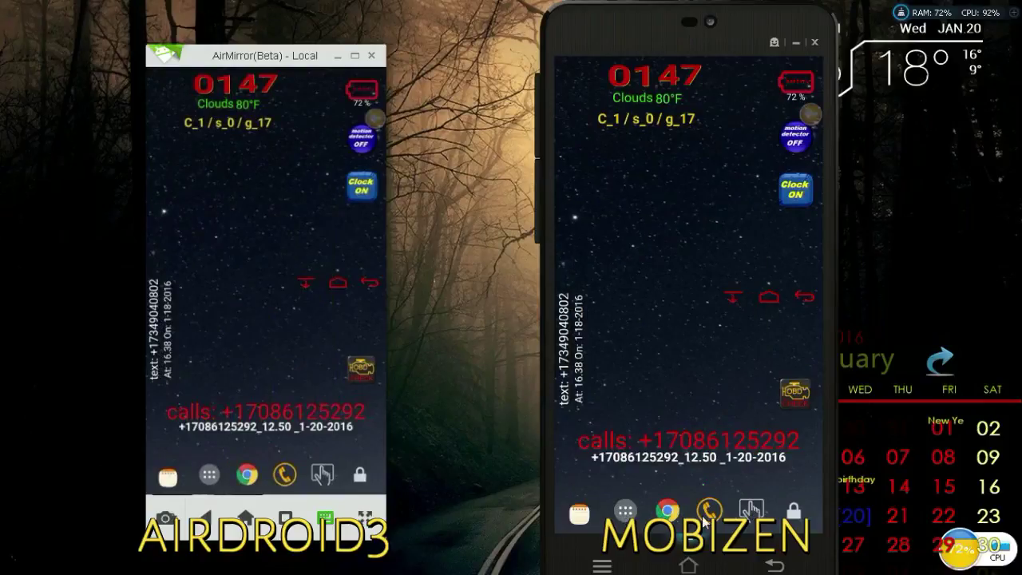
left_click_drag(643, 377, 636, 226)
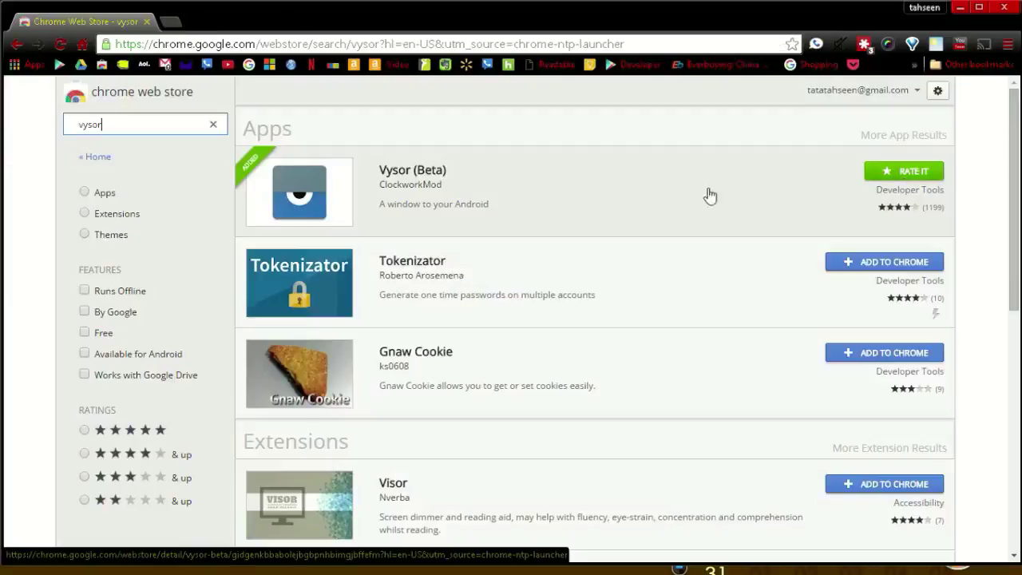
- Review the Vysor (Beta) page in the Chrome Web Store and launch Vysor from Chrome's apps page
left_click(489, 185)
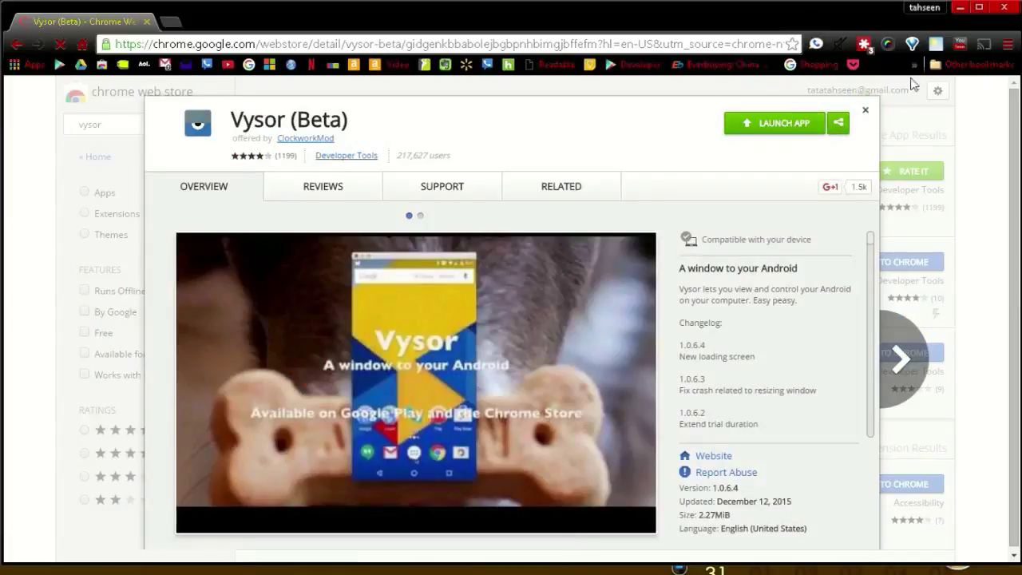
left_click(16, 64)
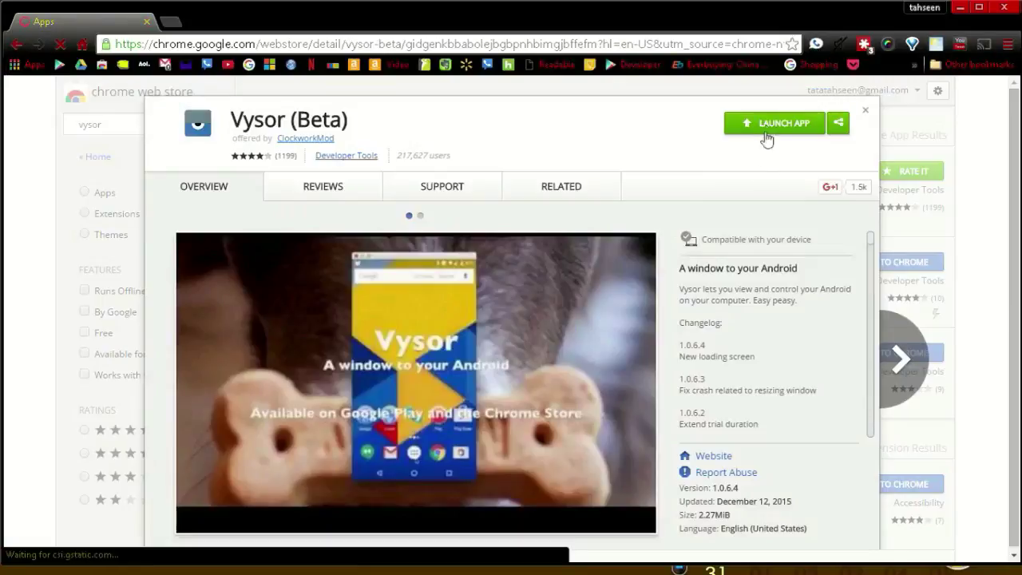
scroll(717, 349, "down", 2)
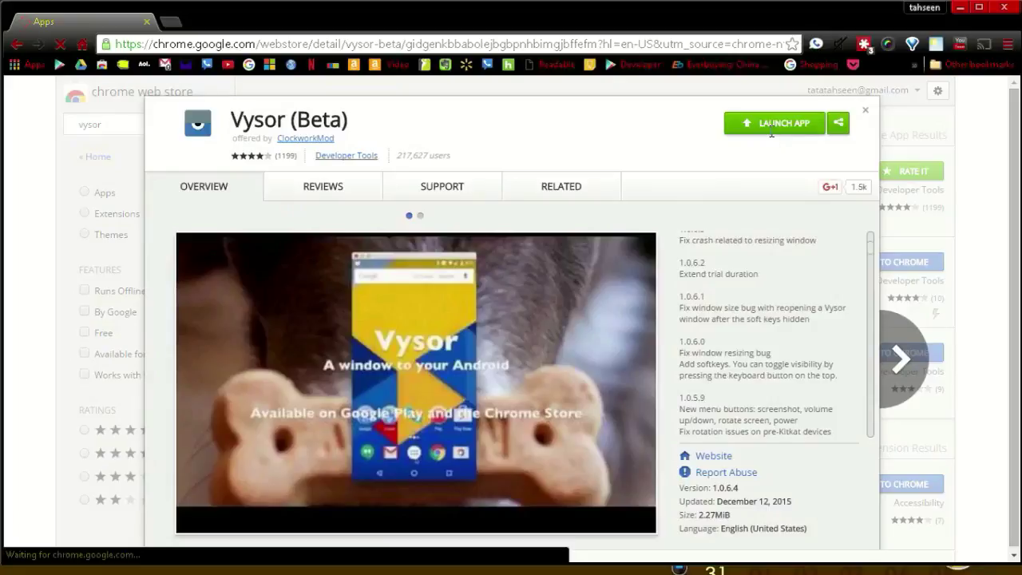
left_click(560, 188)
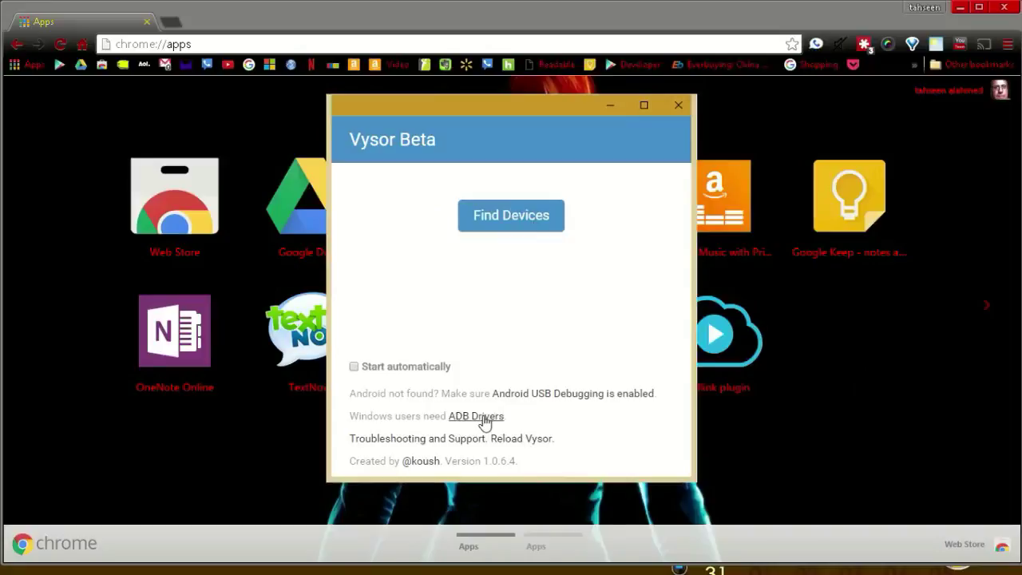
- View the Universal Windows ADB Driver page linked in Vysor, close it, and return to the Vysor window
left_click(479, 395)
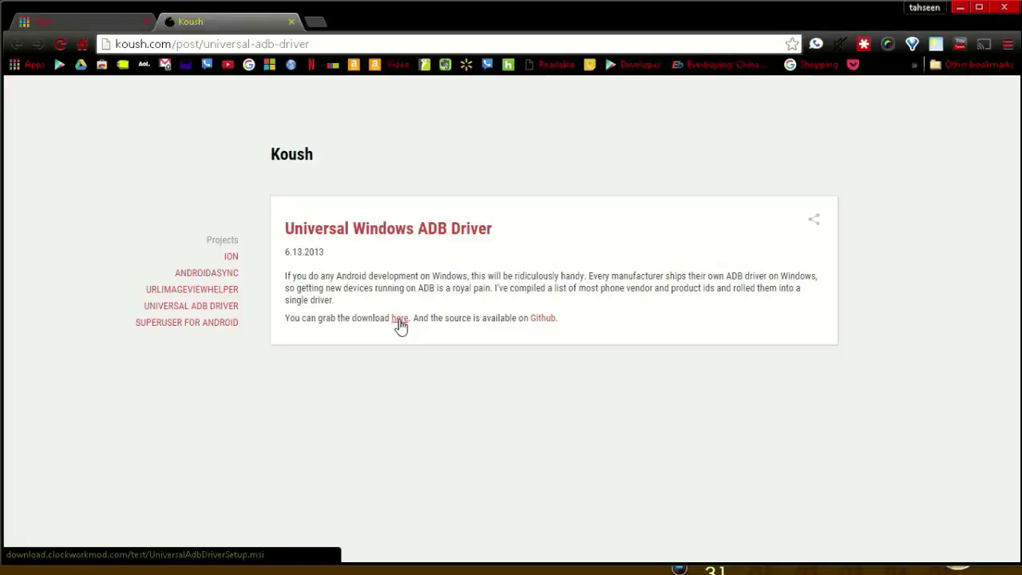
left_click(292, 23)
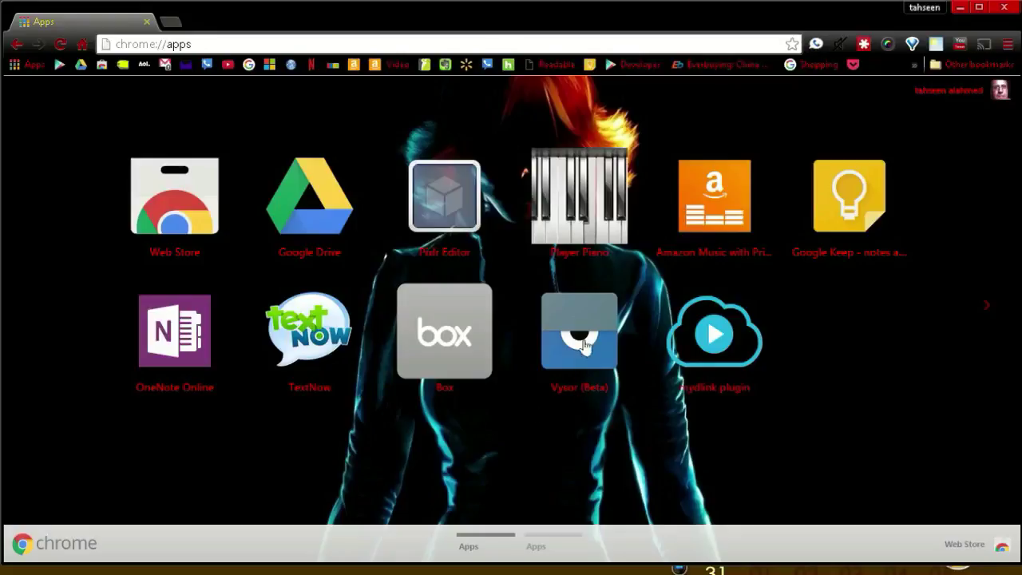
mouse_move(559, 565)
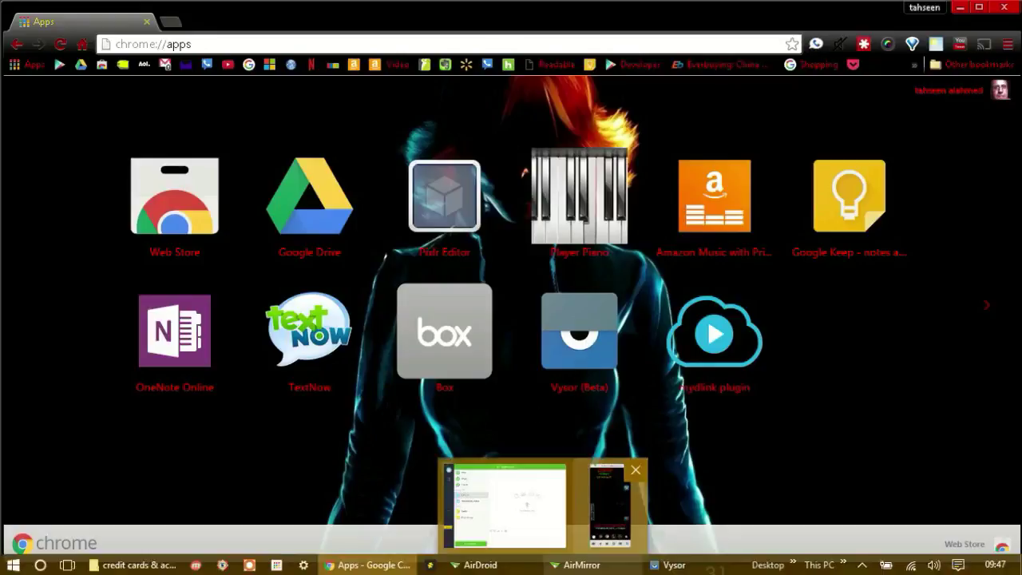
left_click(659, 567)
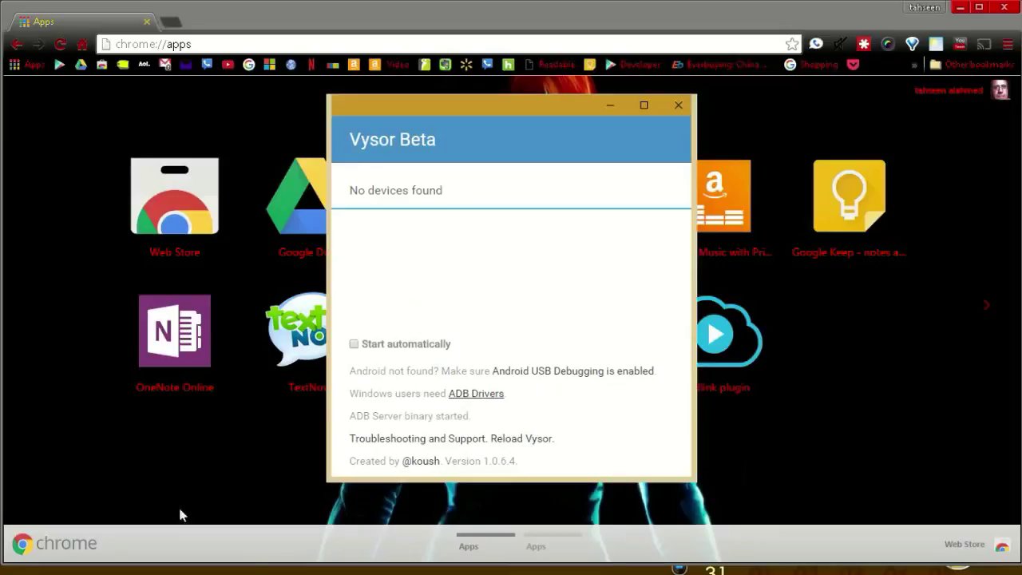
- Minimize Chrome, AirDroid 3 and the Vysor device list, leaving the AirMirror and Vysor phone mirrors side by side
mouse_move(680, 568)
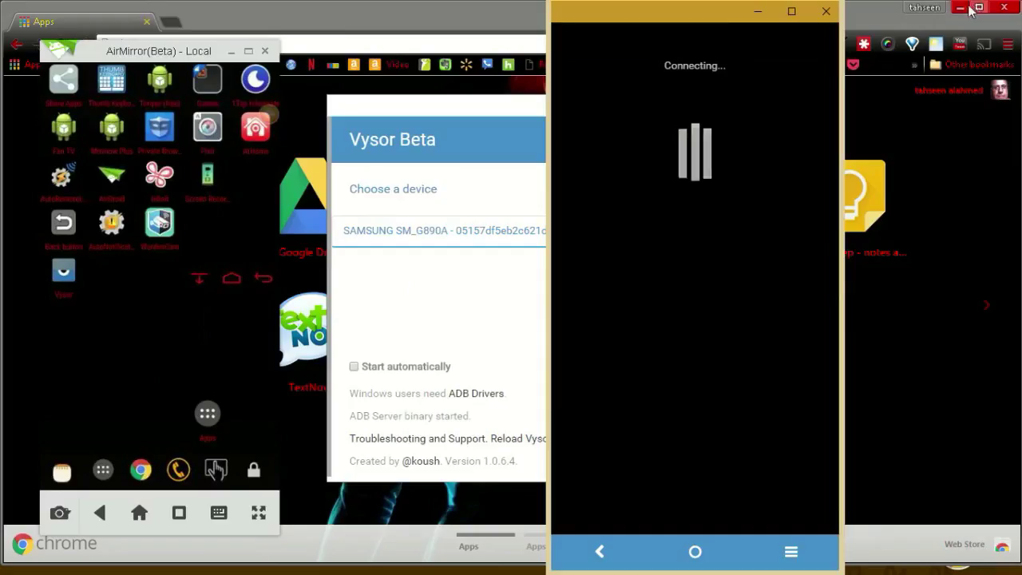
left_click(967, 8)
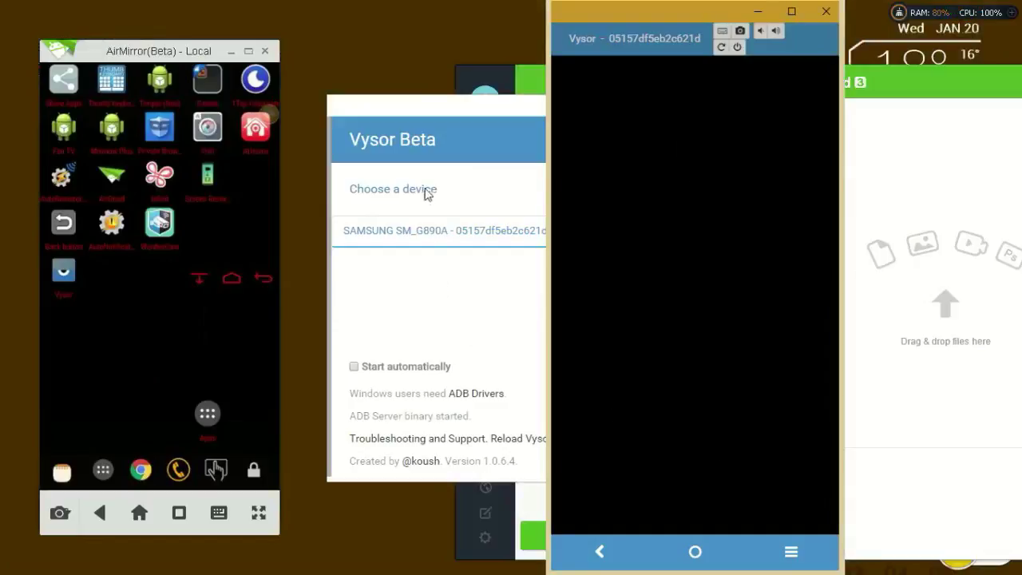
left_click(939, 92)
left_click_drag(970, 96, 721, 103)
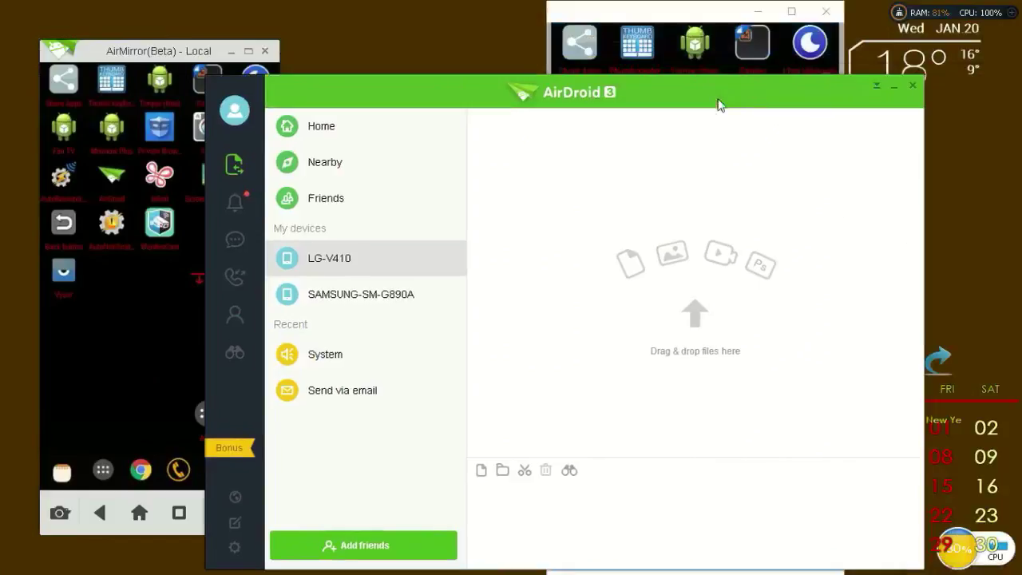
left_click(894, 86)
left_click(468, 114)
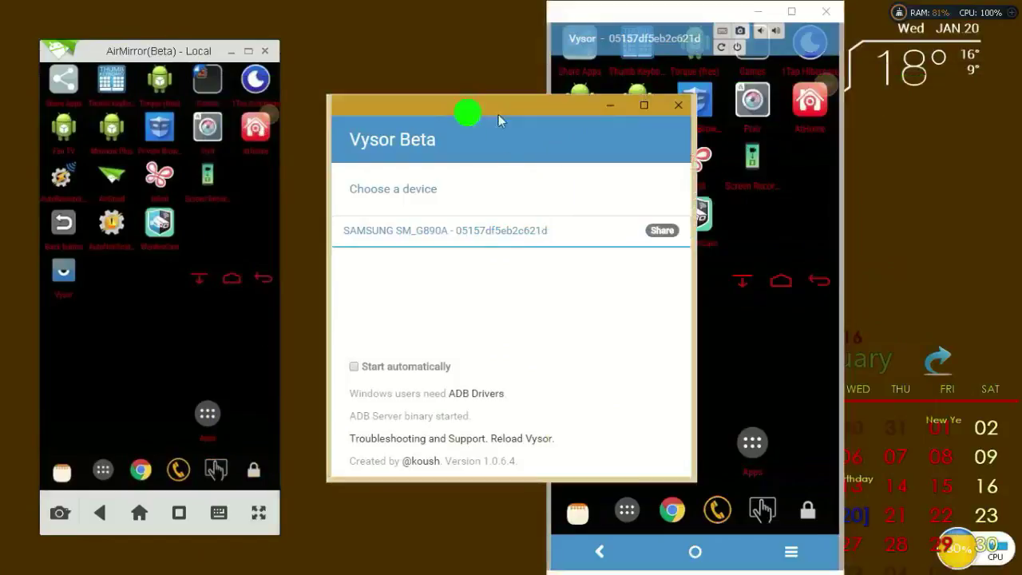
left_click(612, 105)
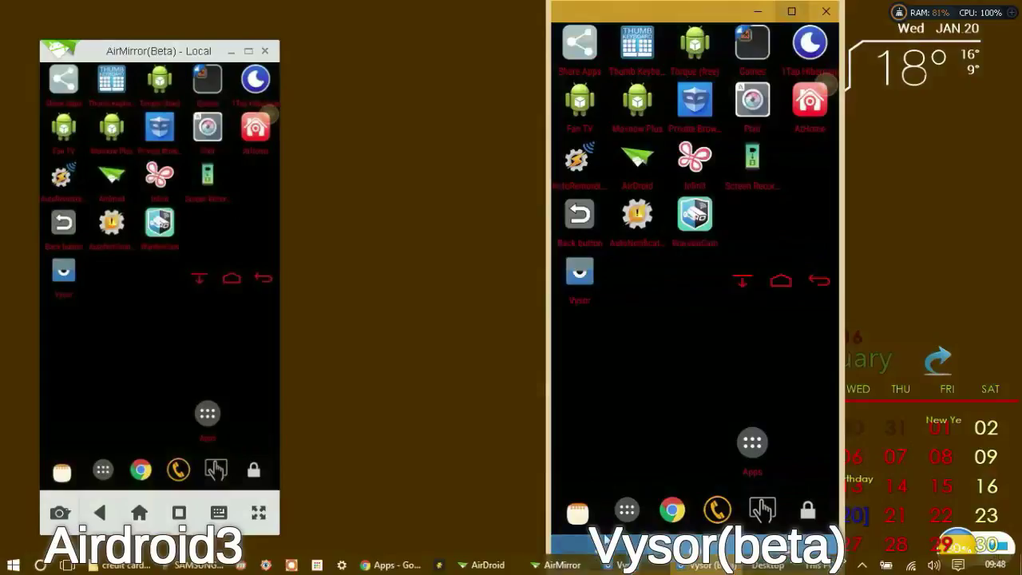
- Open the Play Store from the phone's app list in Vysor and show and hide its navigation menu
left_click(626, 515)
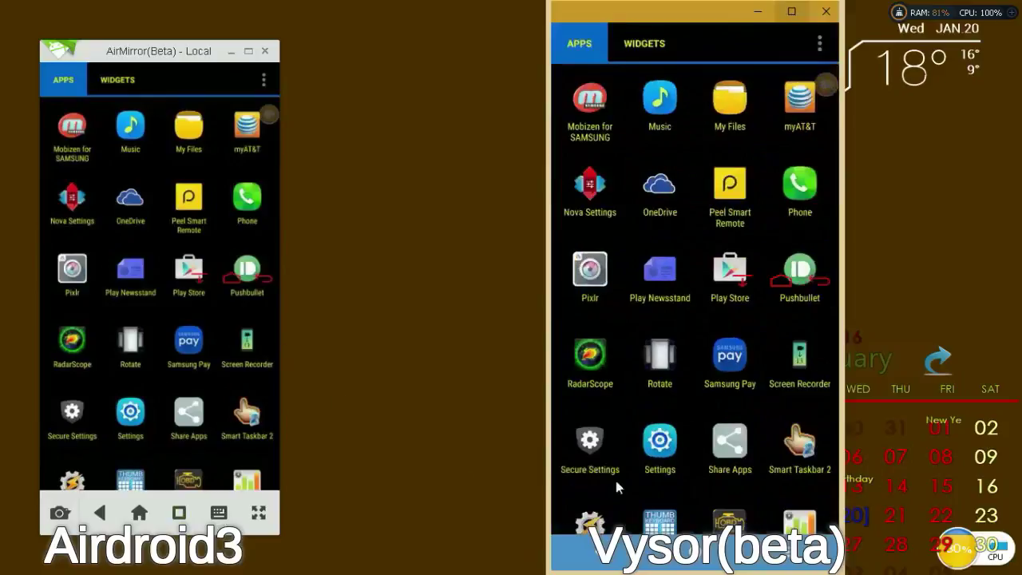
left_click(725, 272)
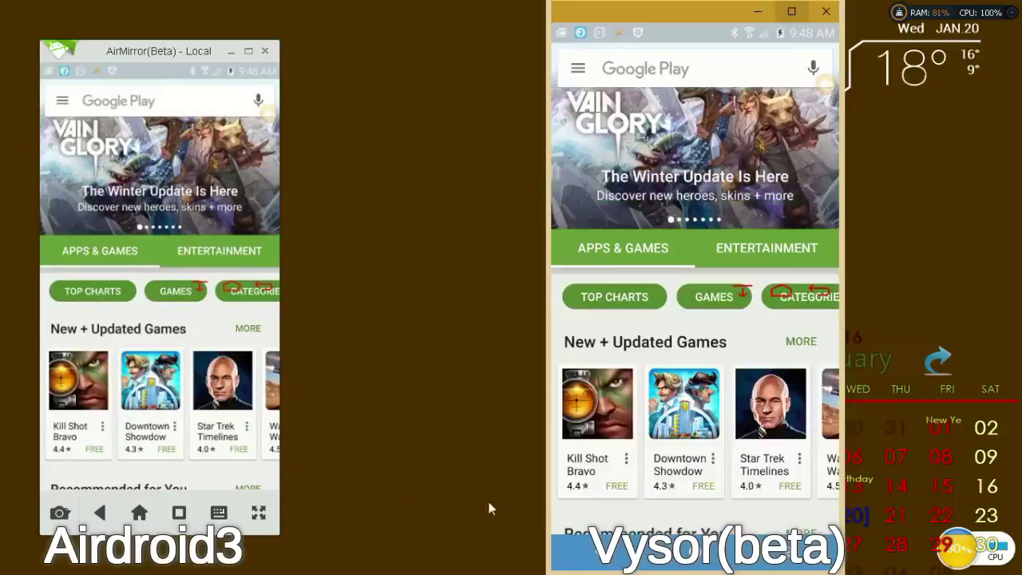
left_click(580, 70)
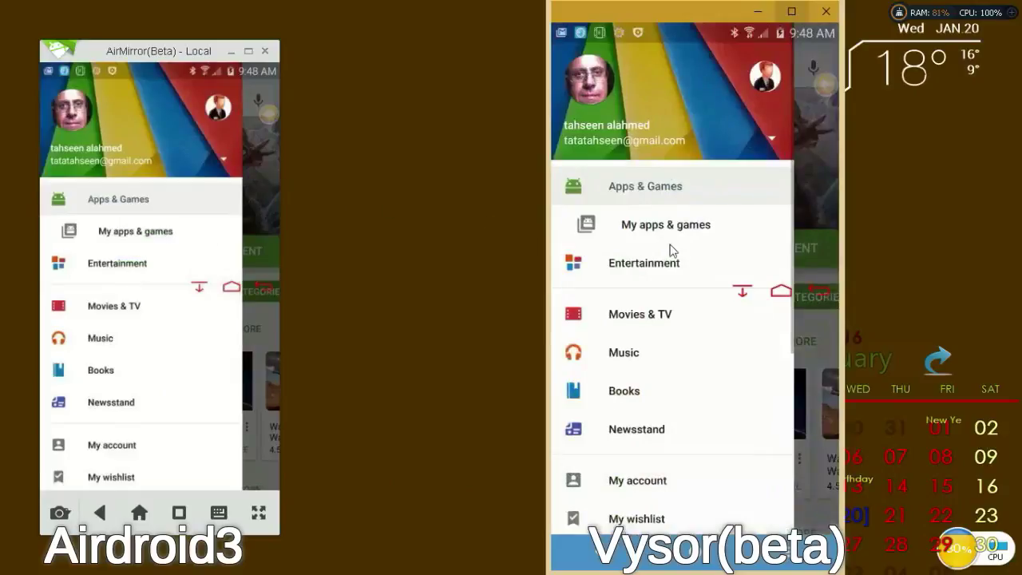
left_click(601, 562)
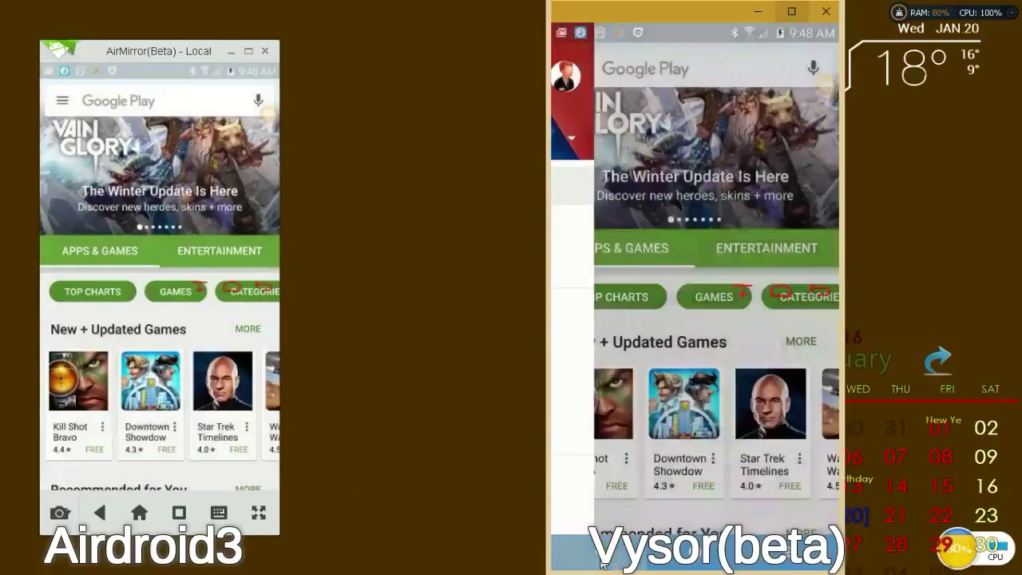
- Return to the phone's home screen page with the clock in Vysor, and open and close the Google app folder
left_click(700, 564)
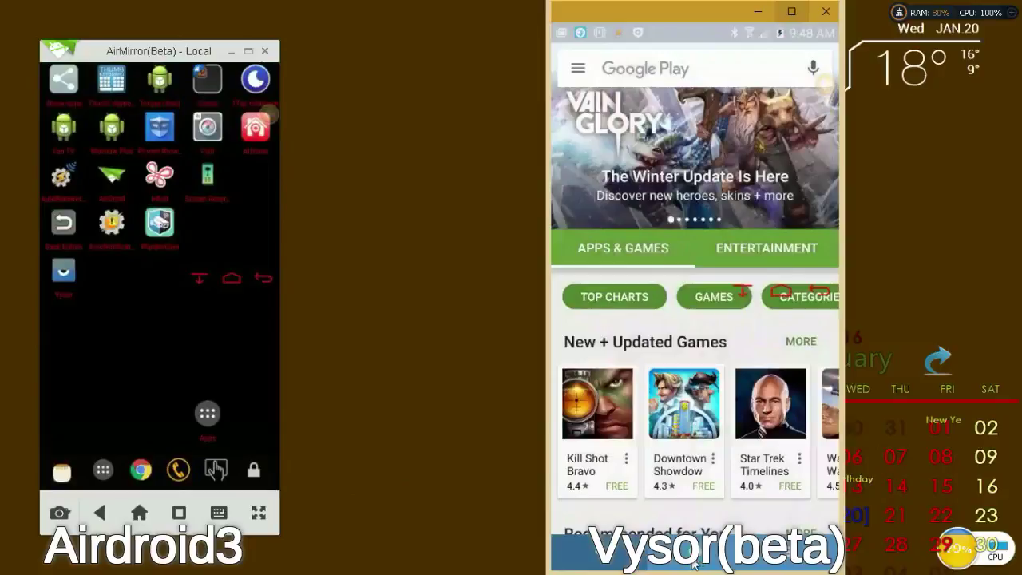
left_click_drag(743, 232, 668, 231)
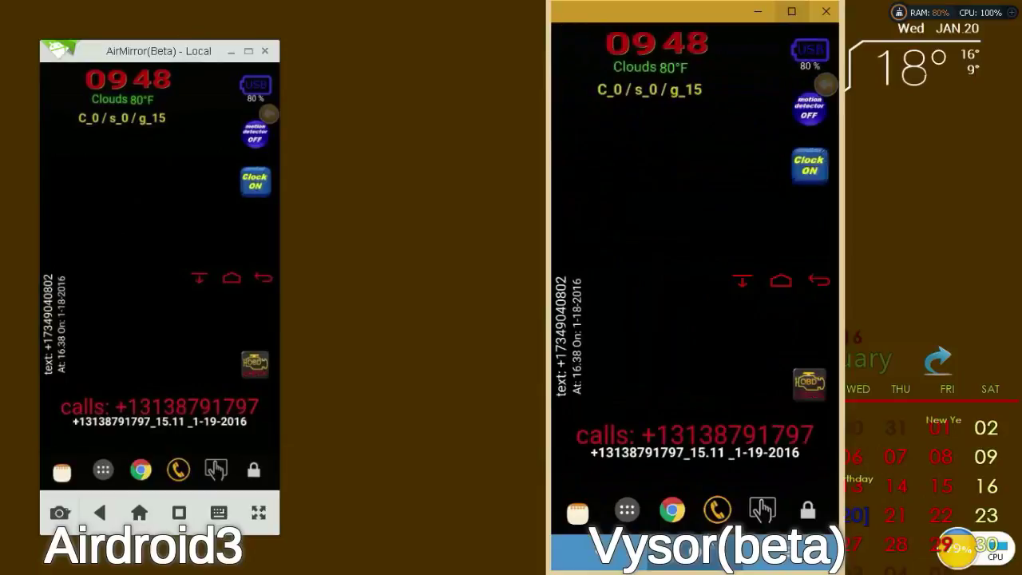
left_click(675, 513)
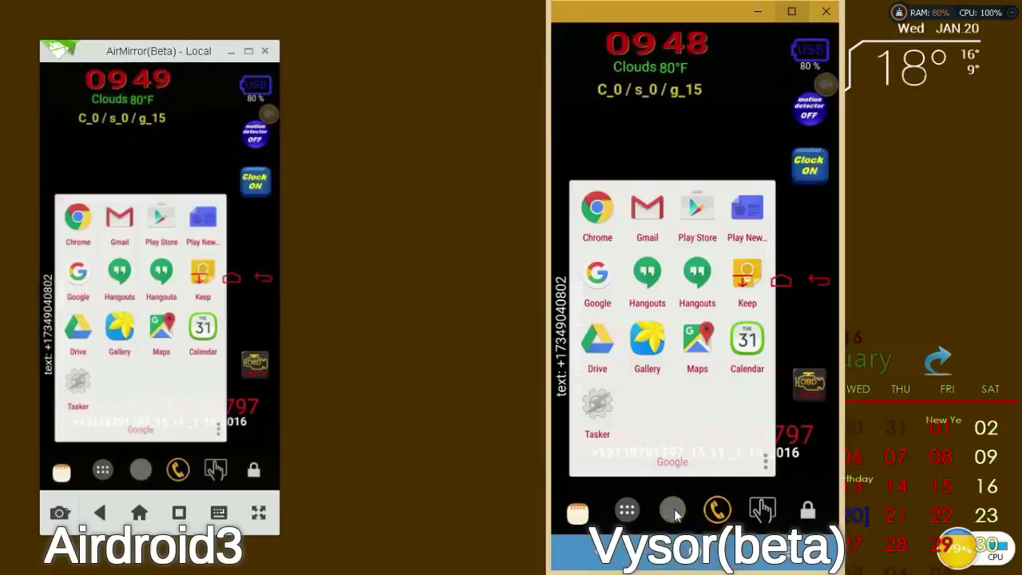
left_click(761, 515)
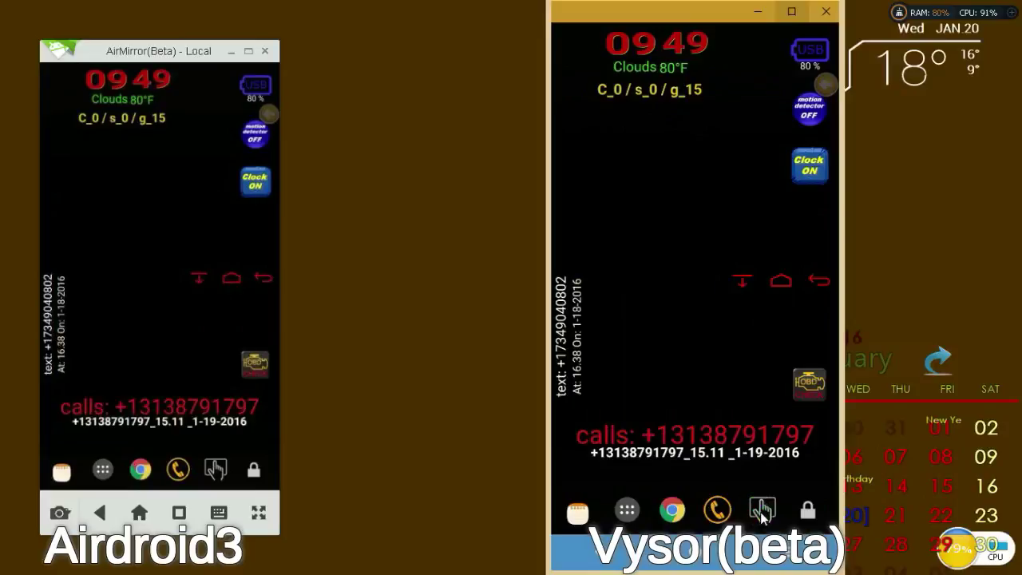